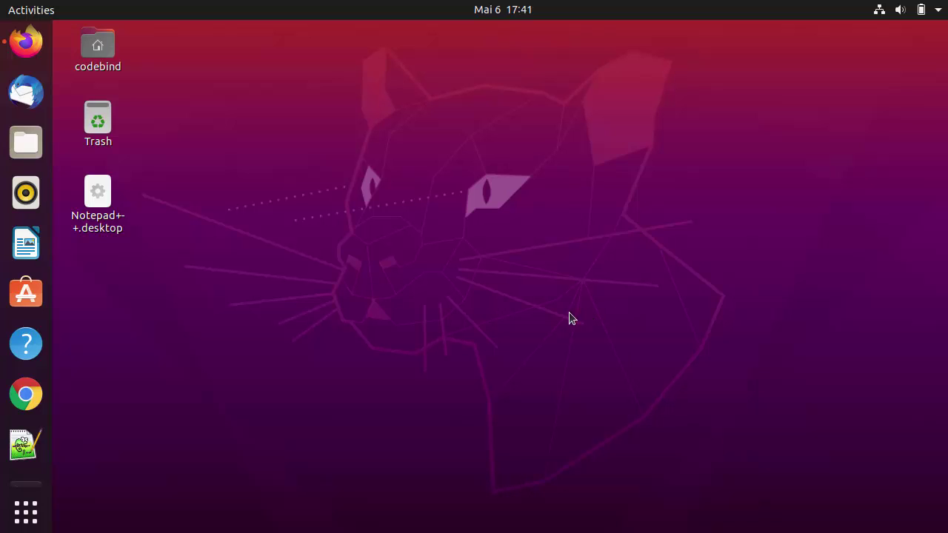
Switch to Firefox and open Oracle's Java SE Downloads search result, continuing to the JDK 14 download page
{"action": "left_click", "coordinate": [22, 52]}
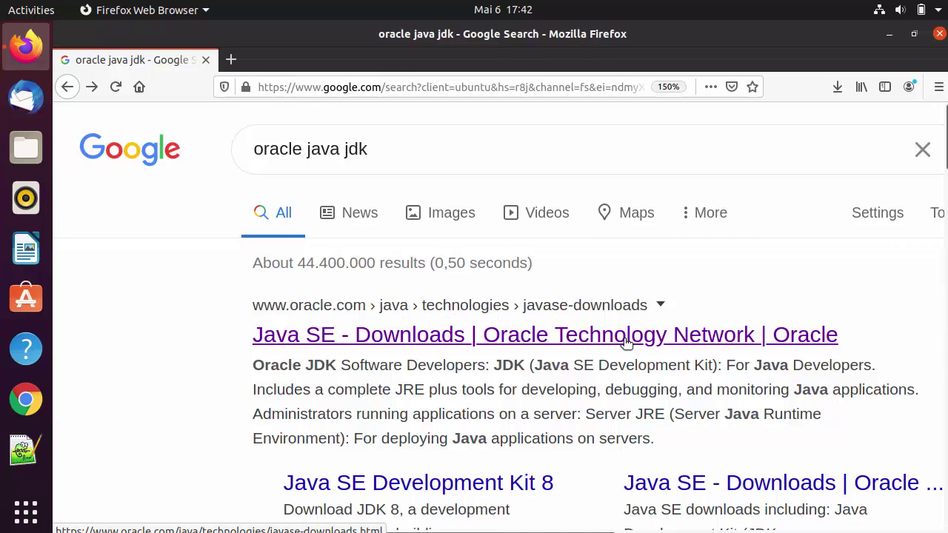
{"action": "left_click", "coordinate": [531, 341]}
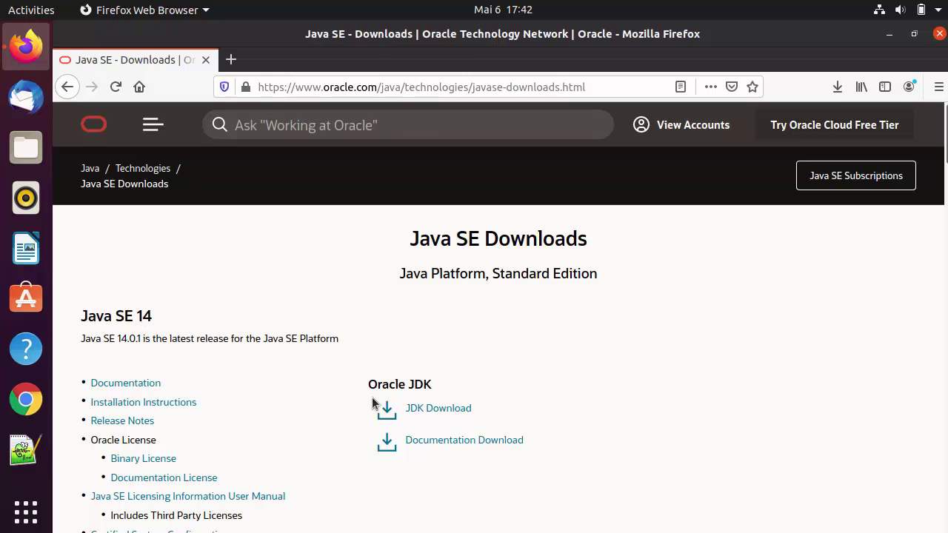
{"action": "left_click", "coordinate": [434, 410]}
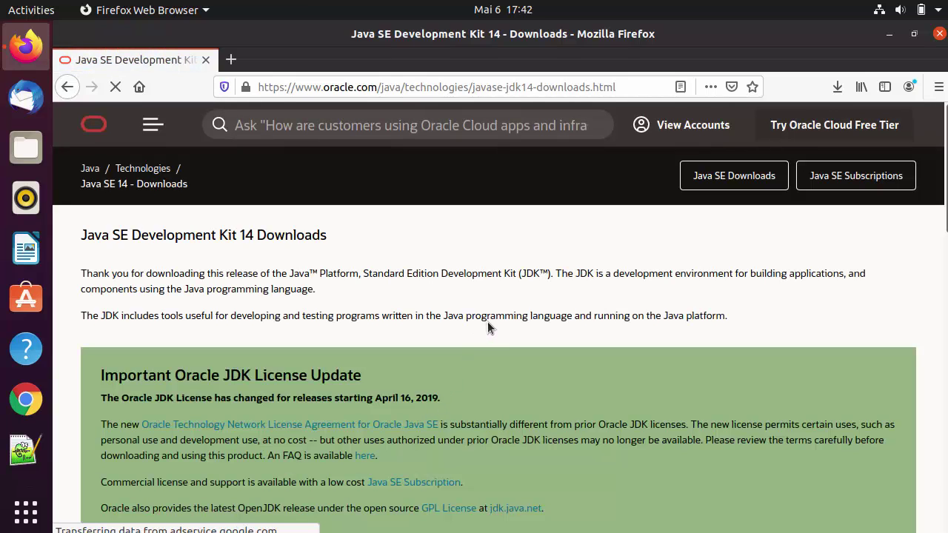
Download the Linux Debian package jdk-14.0.1_linux-x64_bin.deb, accepting the Oracle license agreement and saving the file
{"action": "scroll", "coordinate": [488, 325], "scroll_direction": "down", "scroll_amount": 2}
{"action": "scroll", "coordinate": [487, 325], "scroll_direction": "down", "scroll_amount": 5}
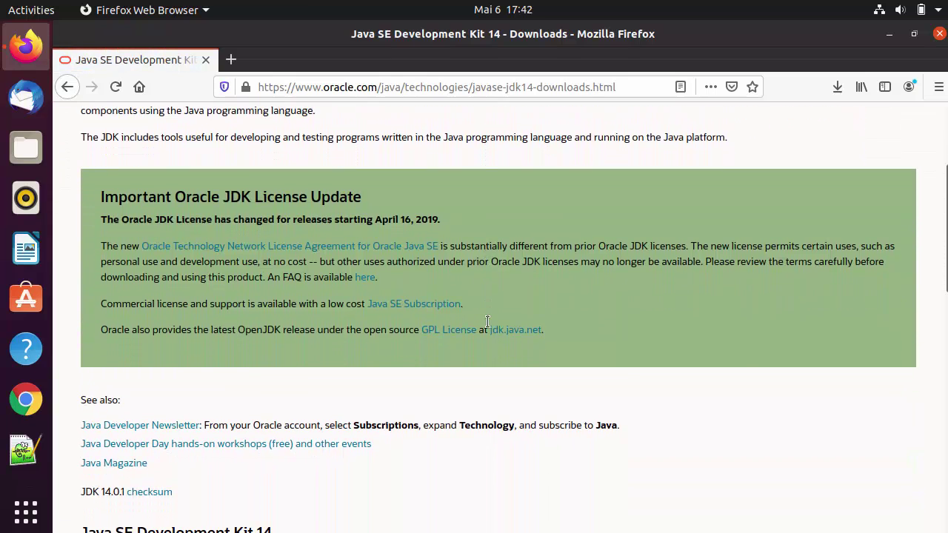
{"action": "scroll", "coordinate": [487, 325], "scroll_direction": "down", "scroll_amount": 5}
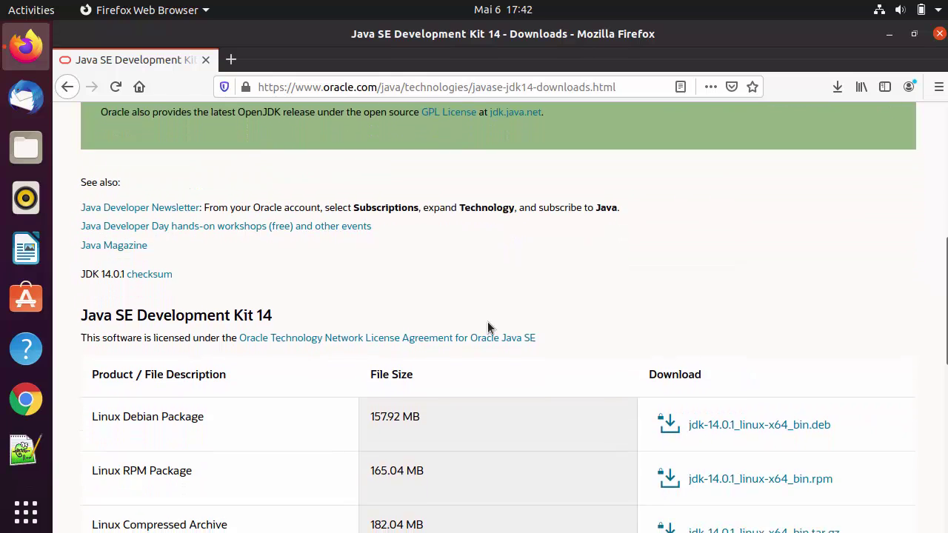
{"action": "scroll", "coordinate": [487, 328], "scroll_direction": "down", "scroll_amount": 2}
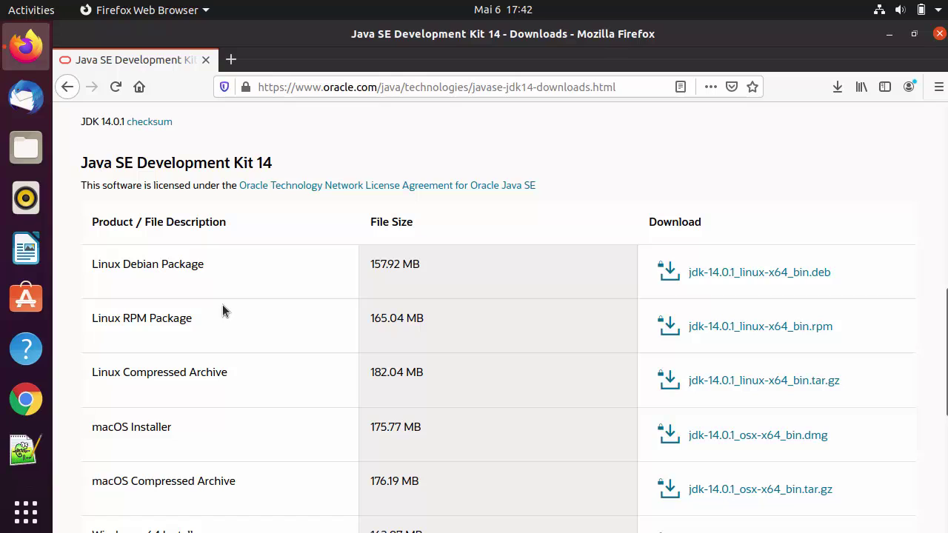
{"action": "scroll", "coordinate": [237, 323], "scroll_direction": "down", "scroll_amount": 1}
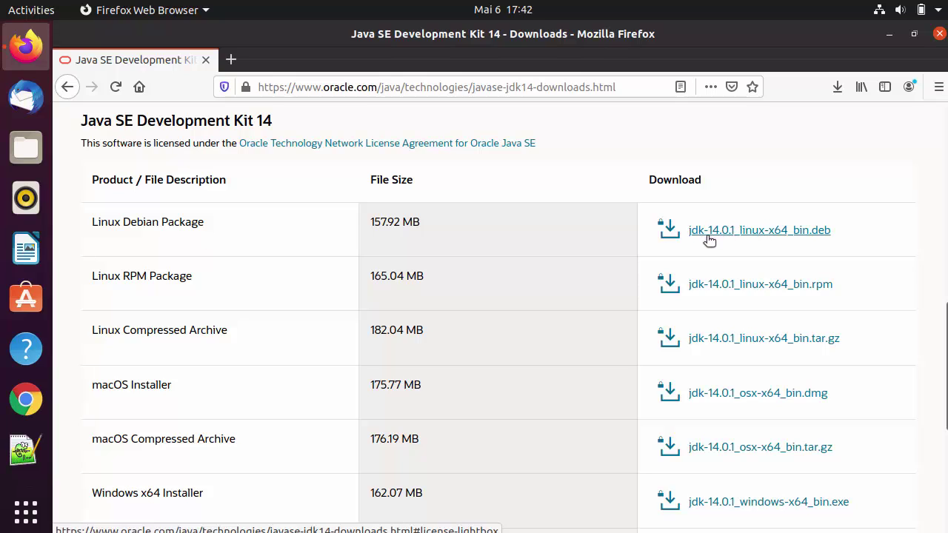
{"action": "left_click", "coordinate": [775, 235]}
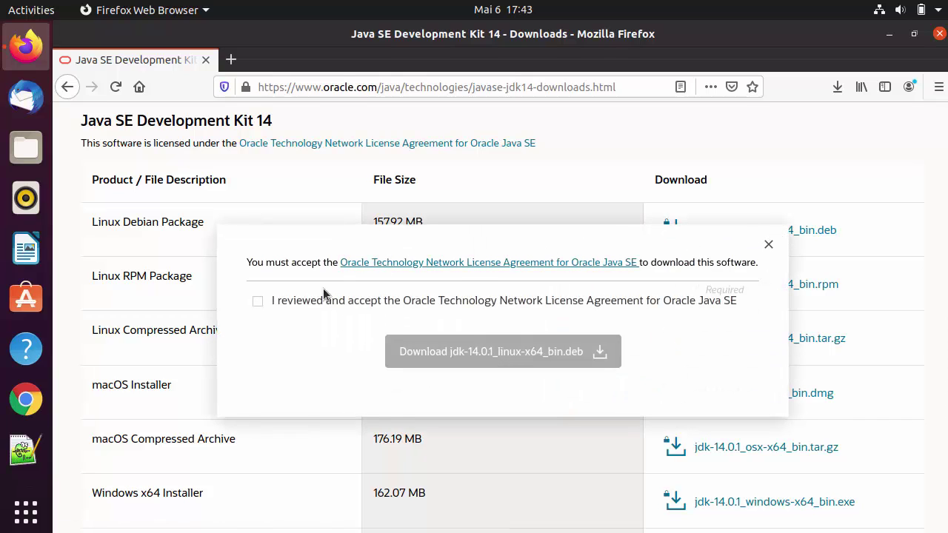
{"action": "left_click", "coordinate": [257, 302]}
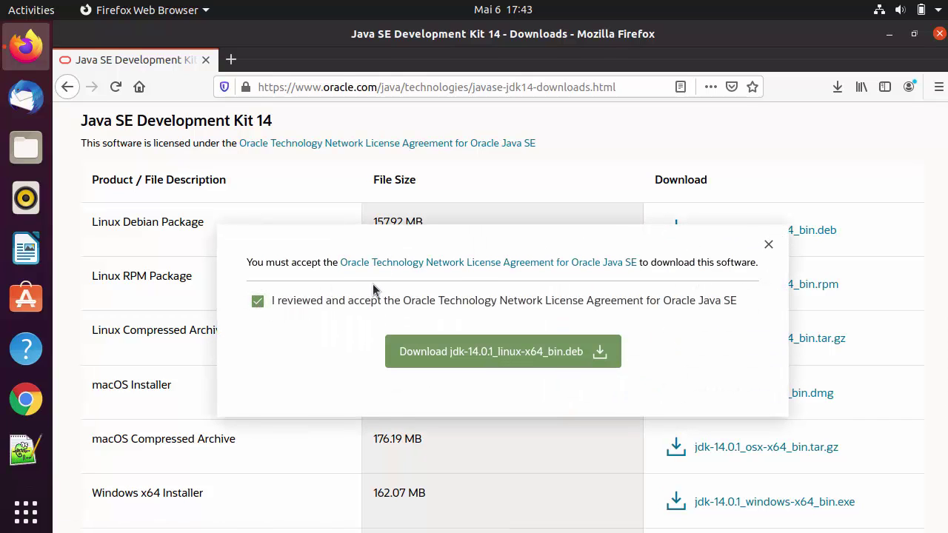
{"action": "left_click", "coordinate": [474, 358]}
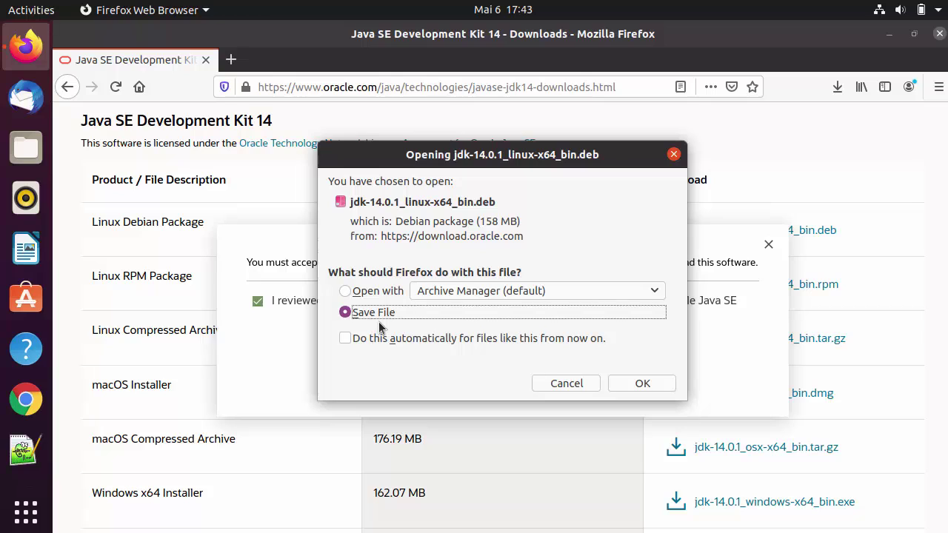
{"action": "left_click", "coordinate": [633, 385]}
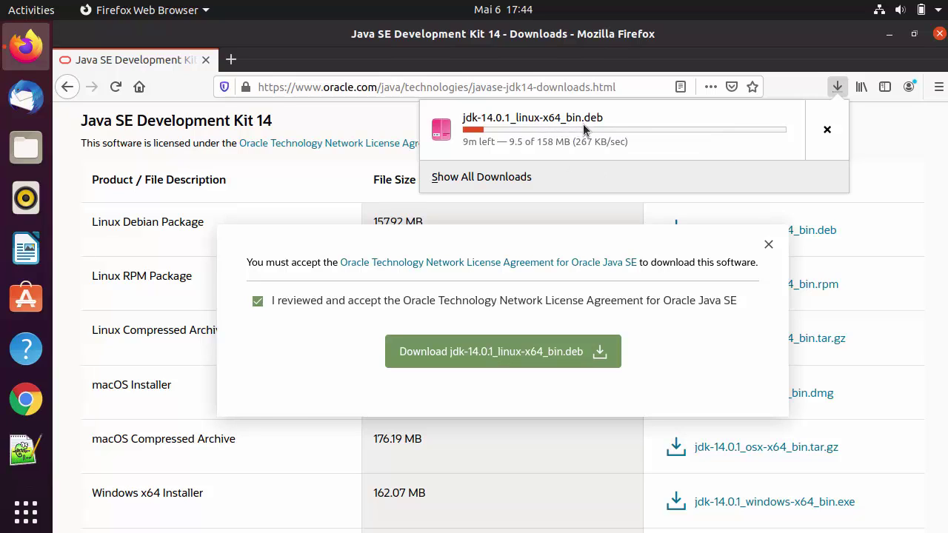
{"action": "left_click", "coordinate": [777, 83]}
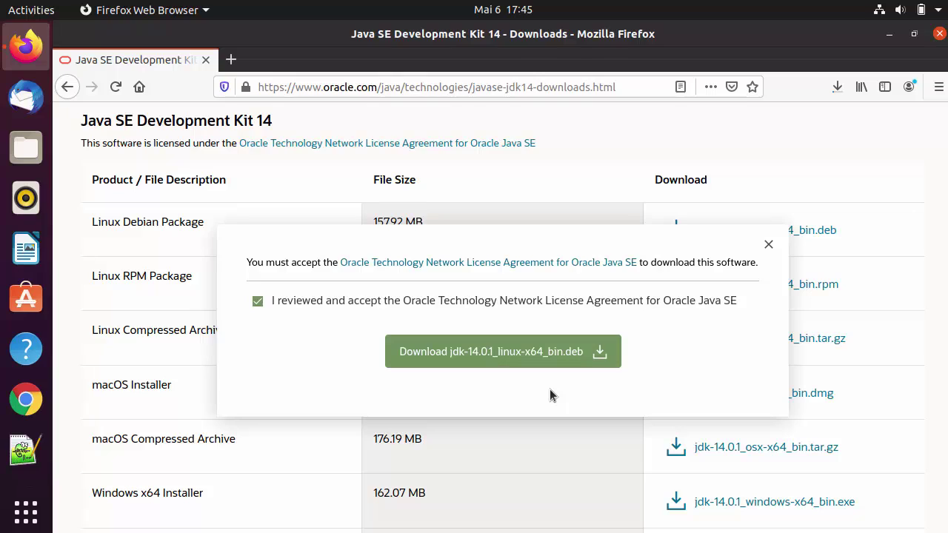
Open a terminal with the "my" profile, run java --version and highlight the suggested openjdk-14-jre-headless install command
{"action": "key", "text": "ctrl+alt+t"}
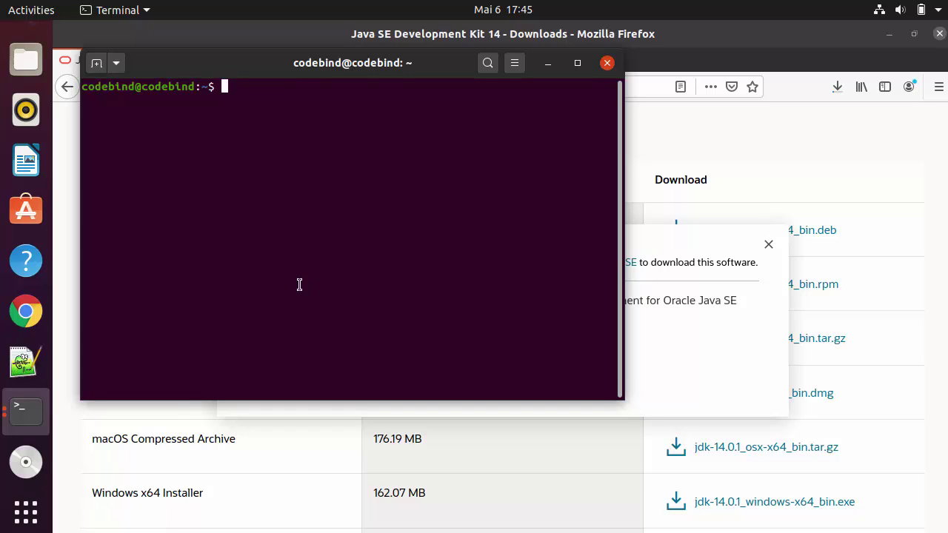
{"action": "left_click", "coordinate": [118, 66]}
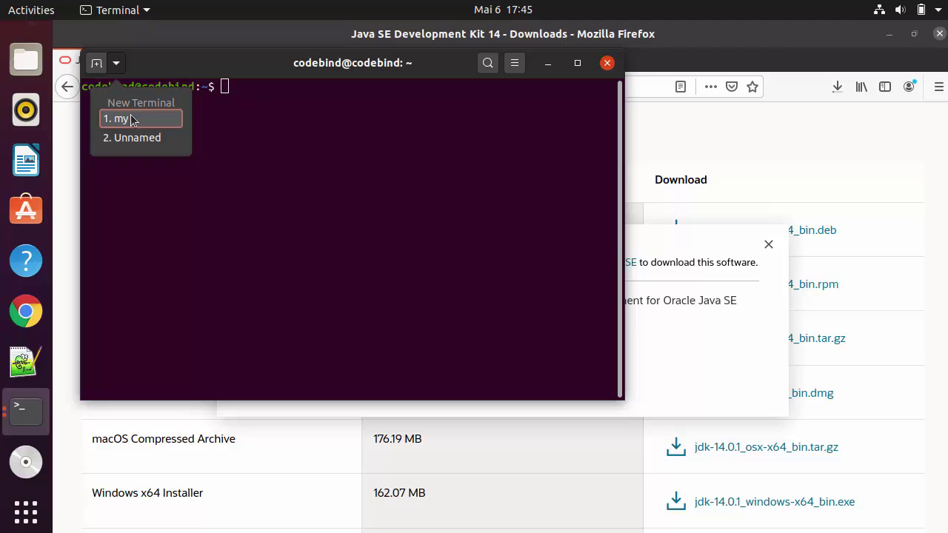
{"action": "left_click", "coordinate": [120, 117]}
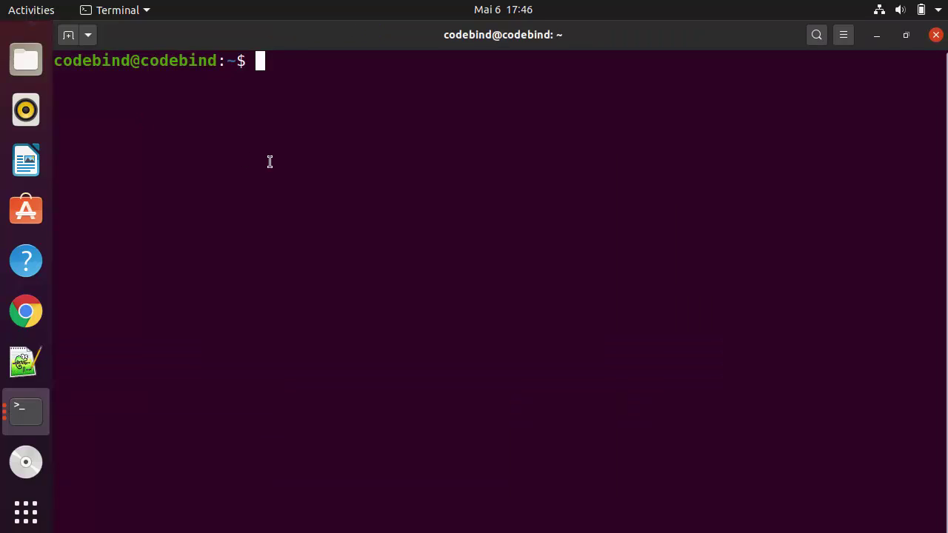
{"action": "type", "text": "java --version"}
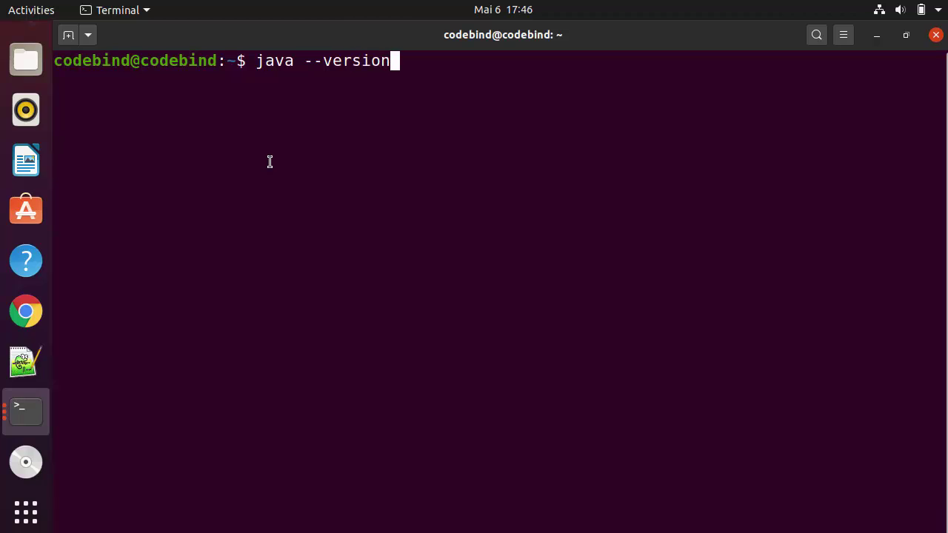
{"action": "key", "text": "Return"}
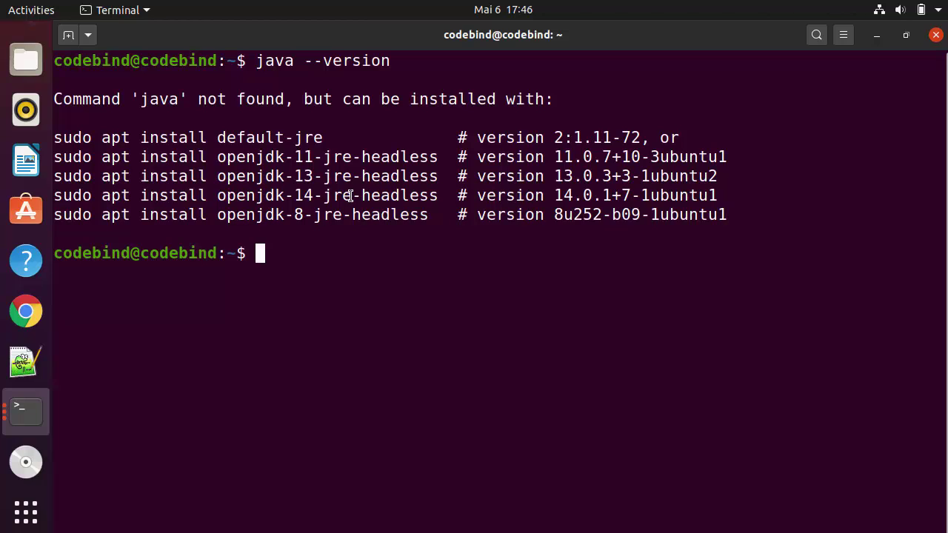
{"action": "left_click_drag", "start_coordinate": [226, 196], "coordinate": [304, 197]}
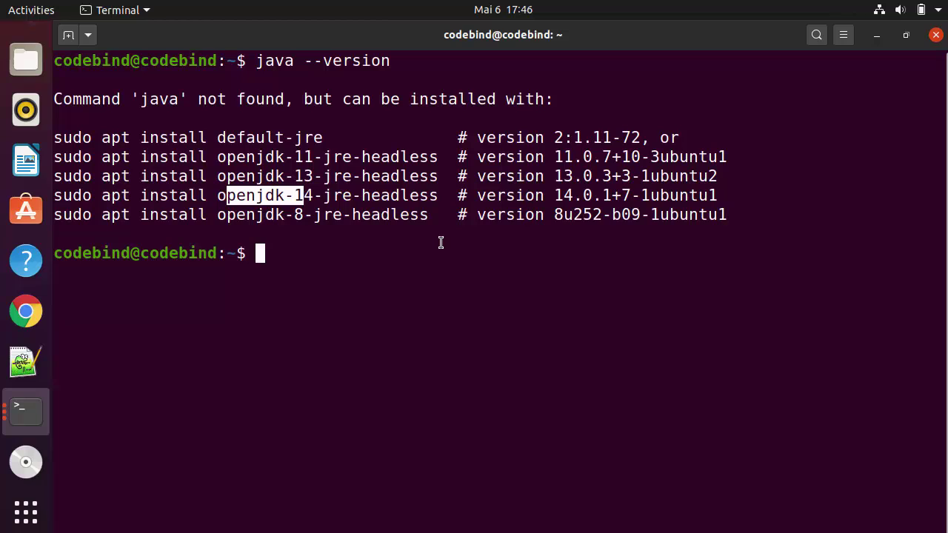
{"action": "left_click", "coordinate": [335, 249]}
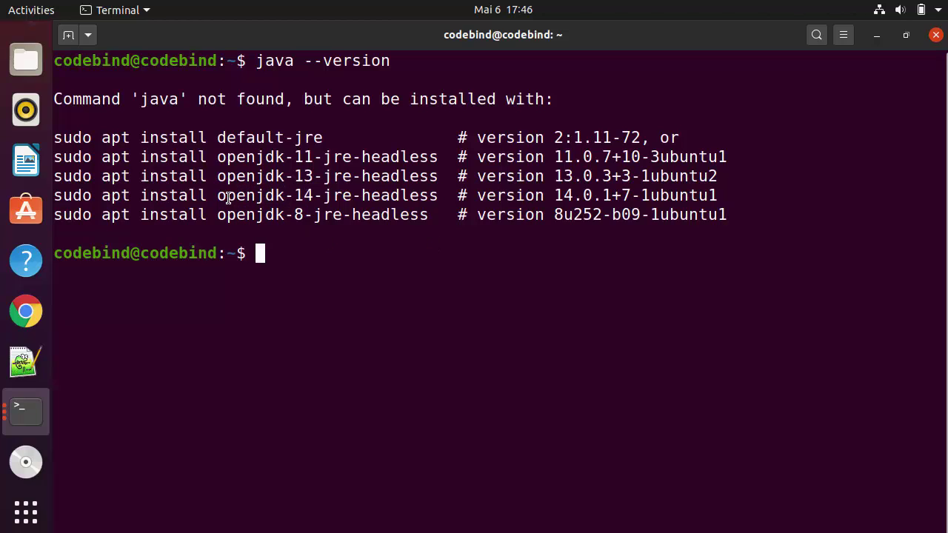
{"action": "left_click_drag", "start_coordinate": [54, 196], "coordinate": [447, 196]}
{"action": "left_click", "coordinate": [476, 226]}
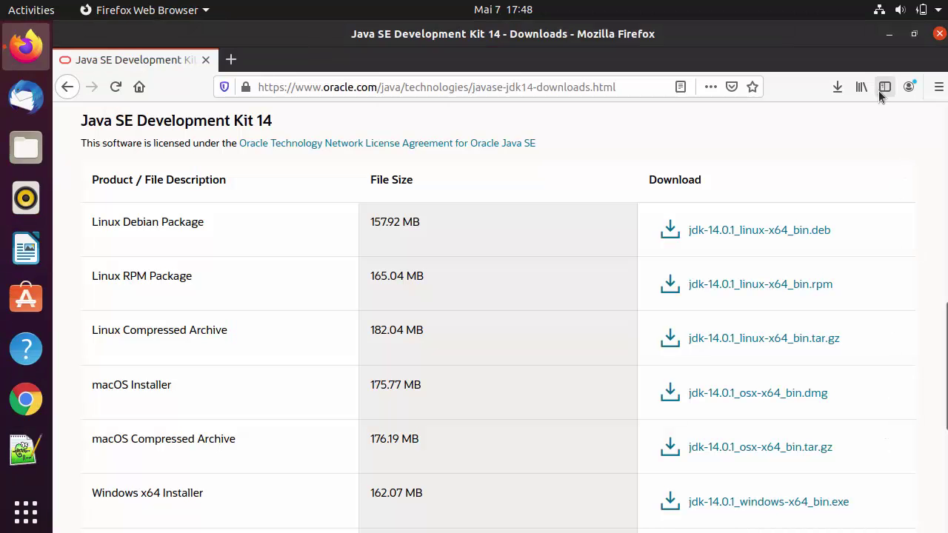
Check the downloads list in Firefox for the JDK package and minimize the browser window
{"action": "left_click", "coordinate": [838, 87]}
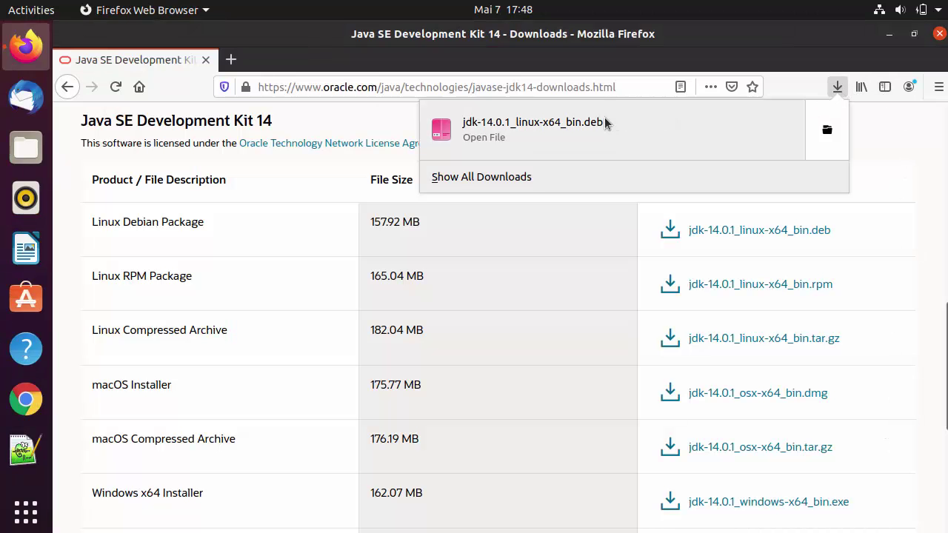
{"action": "left_click", "coordinate": [887, 133]}
{"action": "left_click", "coordinate": [889, 34]}
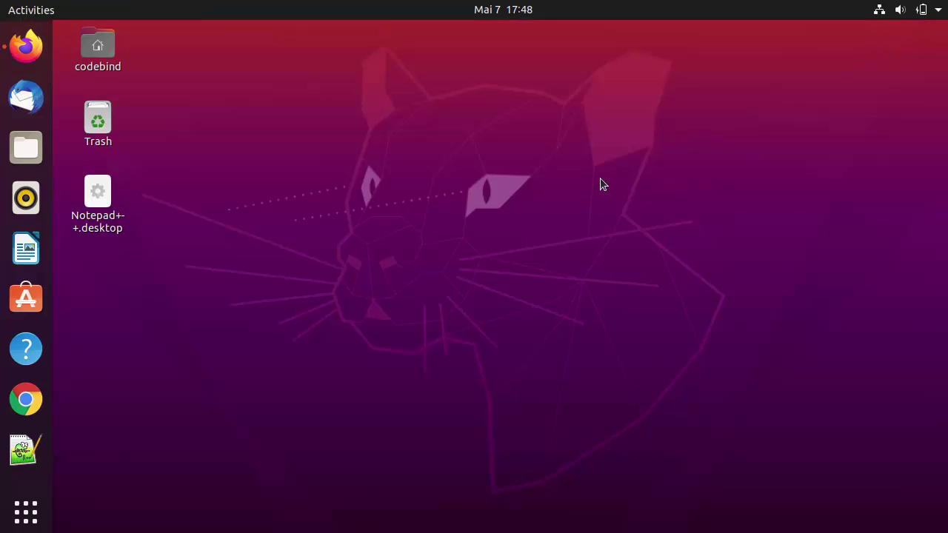
Open a terminal with the "my" profile, change to the Downloads directory and list its files
{"action": "key", "text": "ctrl+alt+t"}
{"action": "left_click", "coordinate": [267, 92]}
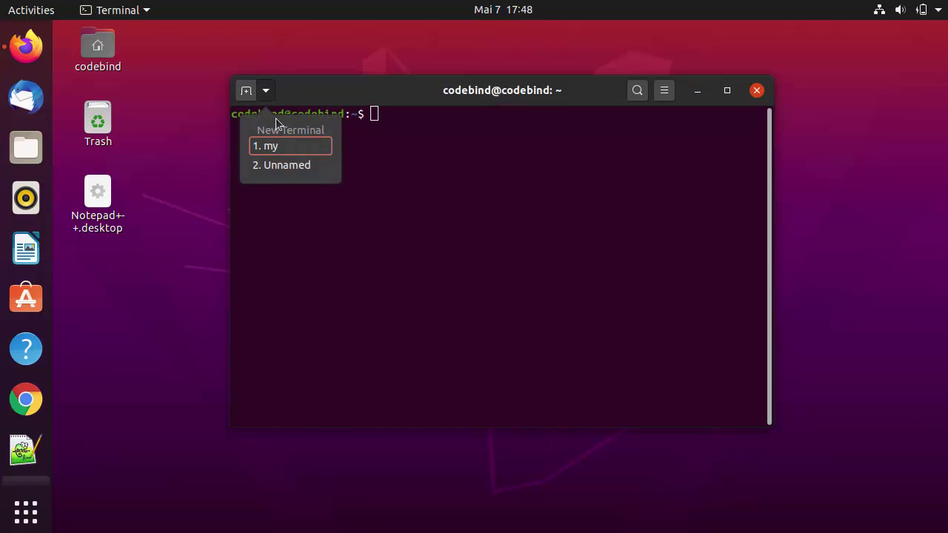
{"action": "left_click", "coordinate": [275, 149]}
{"action": "type", "text": "cd "}
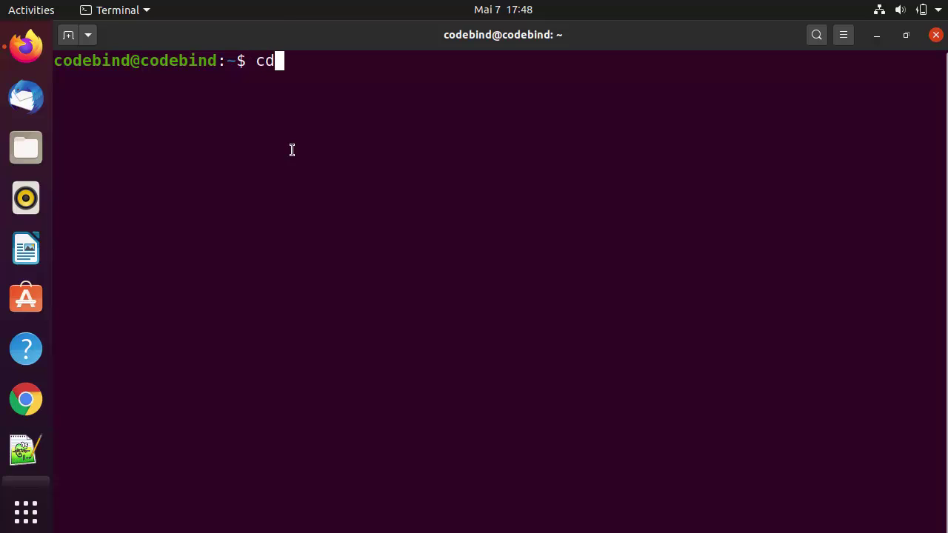
{"action": "type", "text": "Downloads/"}
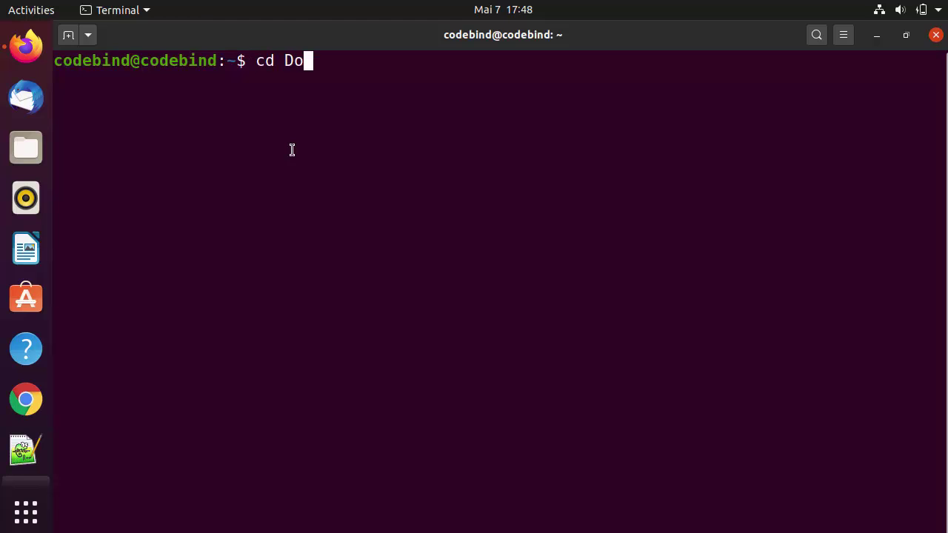
{"action": "key", "text": "Tab"}
{"action": "key", "text": "Return"}
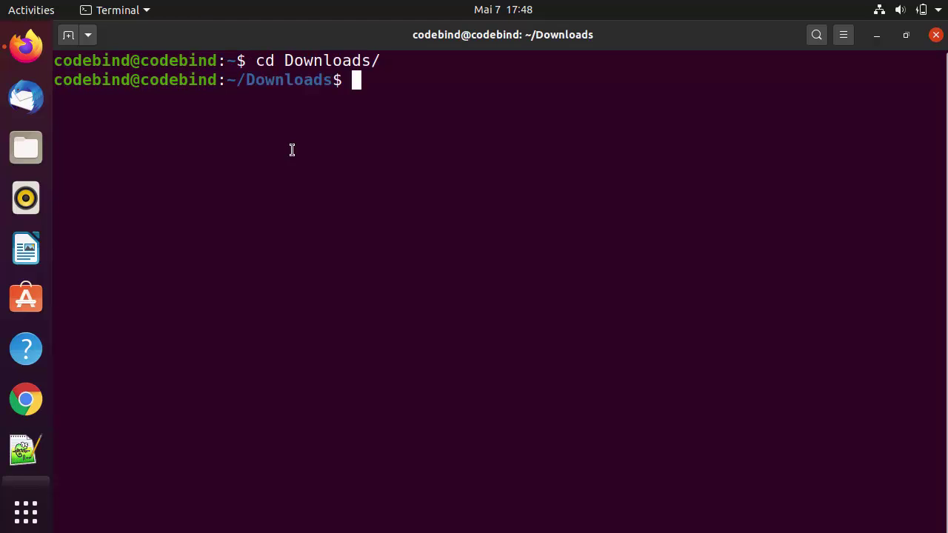
{"action": "type", "text": "ls"}
{"action": "key", "text": "Return"}
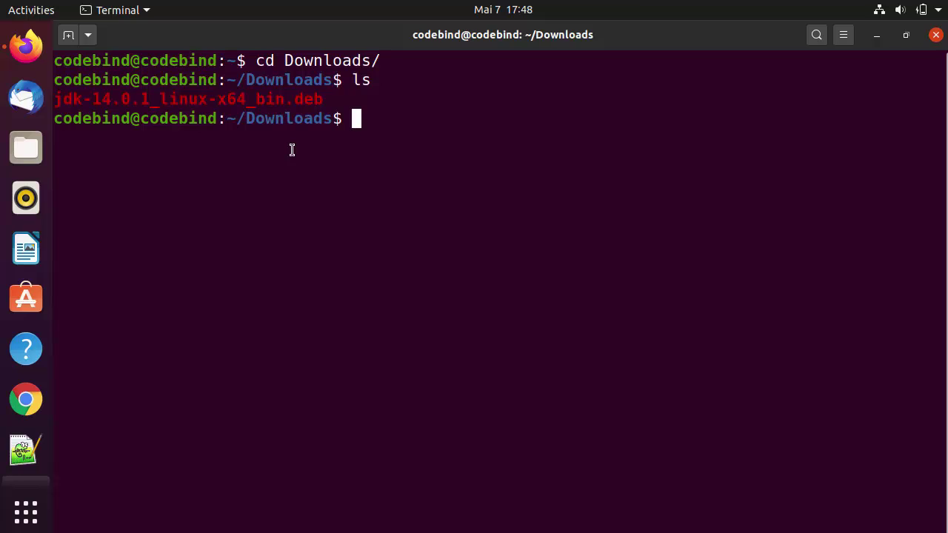
Install jdk-14.0.1_linux-x64_bin.deb with sudo dpkg -i, entering the account password to authorize it
{"action": "type", "text": "sudo "}
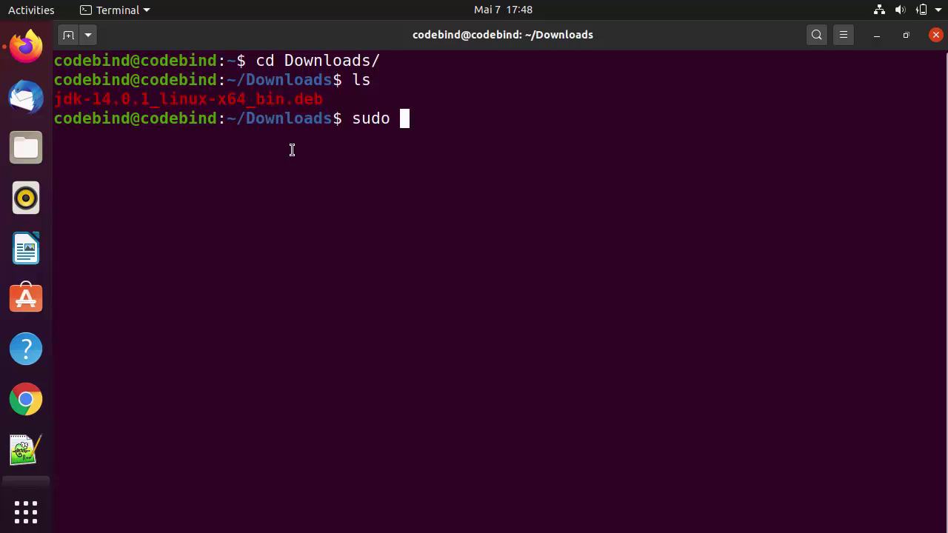
{"action": "type", "text": "dpk"}
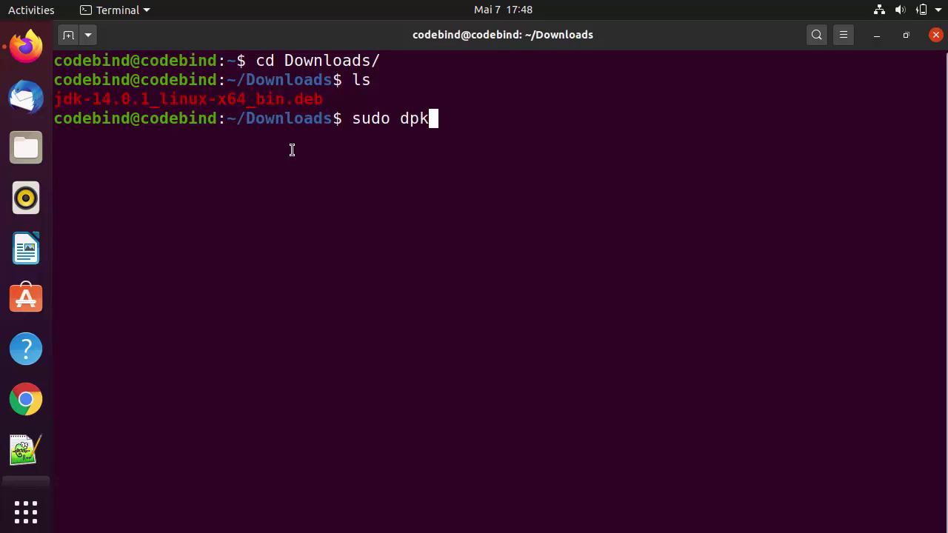
{"action": "type", "text": "g -i"}
{"action": "key", "text": "Tab"}
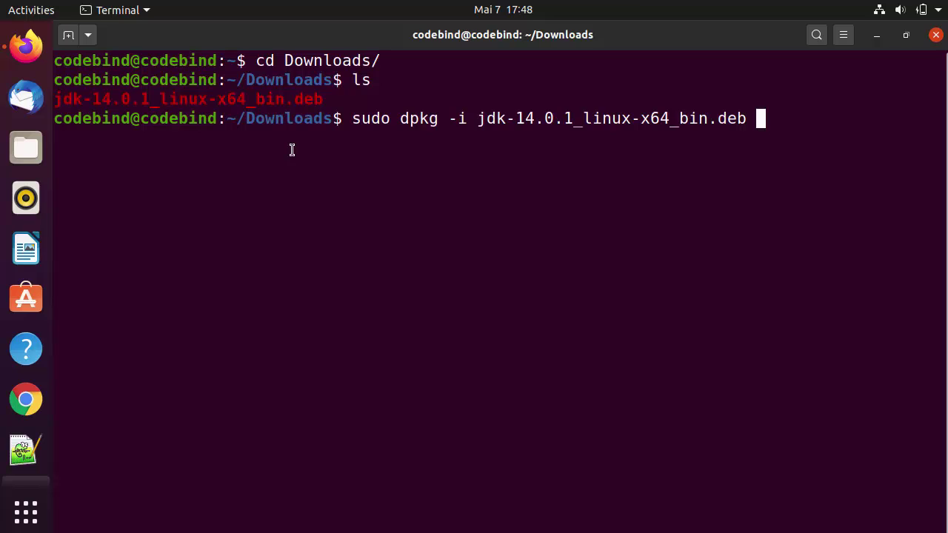
{"action": "key", "text": "Return"}
{"action": "key", "text": "Return"}
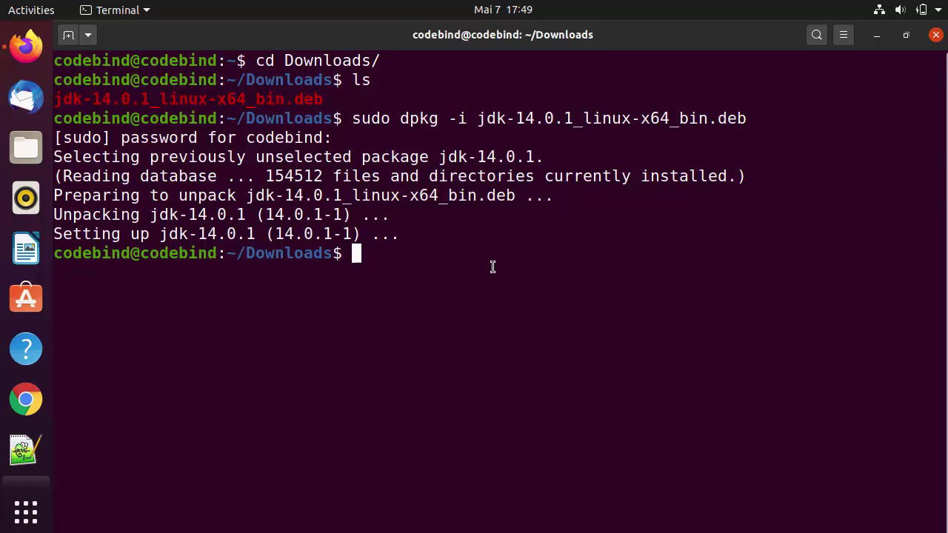
Try to register Java with sudo update-alternatives --install /usr/bin/java java /usr/lib/jvm/jdk-14/bin/java 1
{"action": "type", "text": "sudo update-alternatives --install /usr/bin/java java /usr/lib/jvm/jdk-14/bin/java 1"}
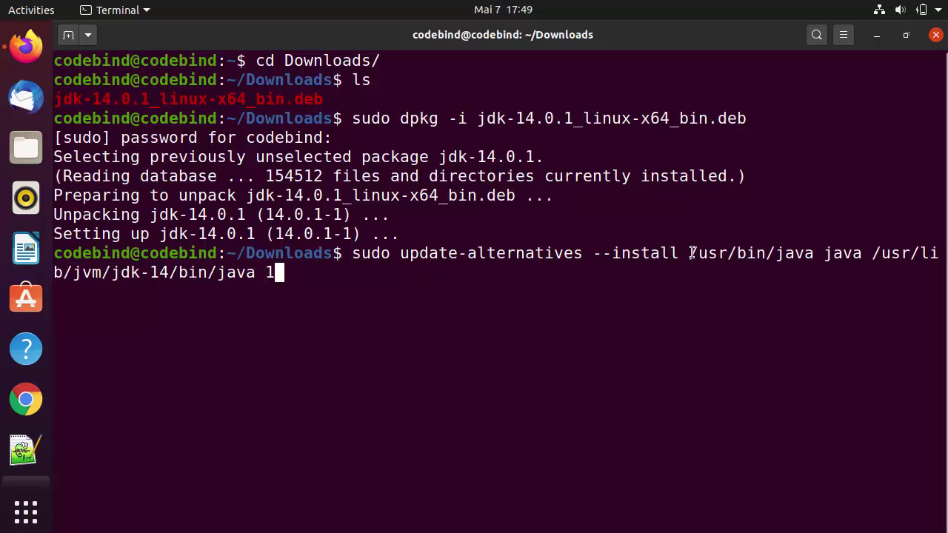
{"action": "left_click_drag", "start_coordinate": [691, 253], "coordinate": [197, 272]}
{"action": "left_click", "coordinate": [837, 251]}
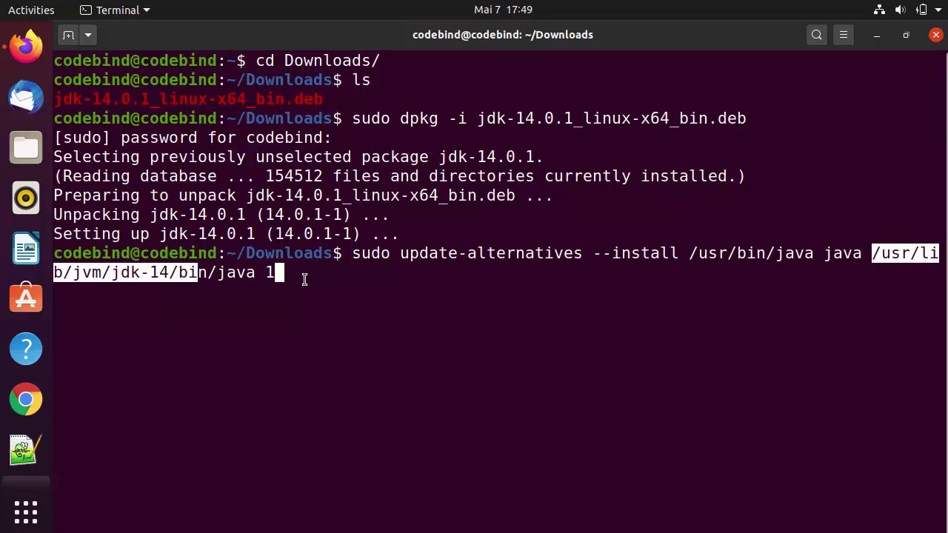
{"action": "left_click", "coordinate": [308, 274]}
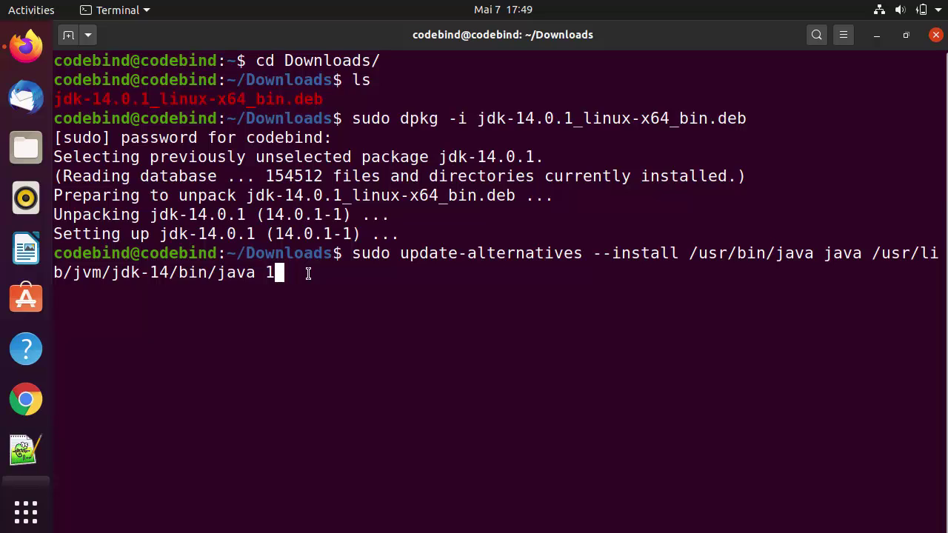
{"action": "key", "text": "Return"}
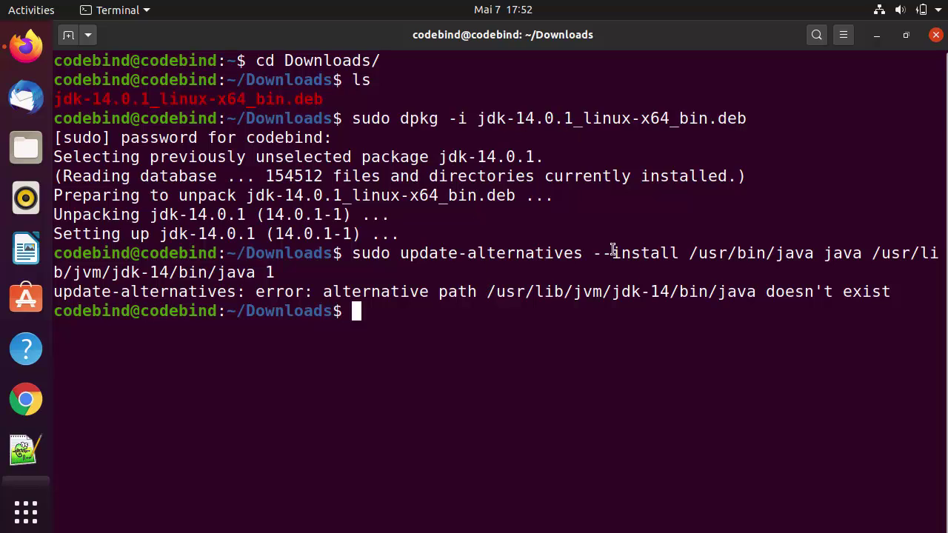
List the contents of /usr/lib/jvm/ with ls, reusing the directory path from the update-alternatives error line
{"action": "left_click_drag", "start_coordinate": [610, 294], "coordinate": [669, 292]}
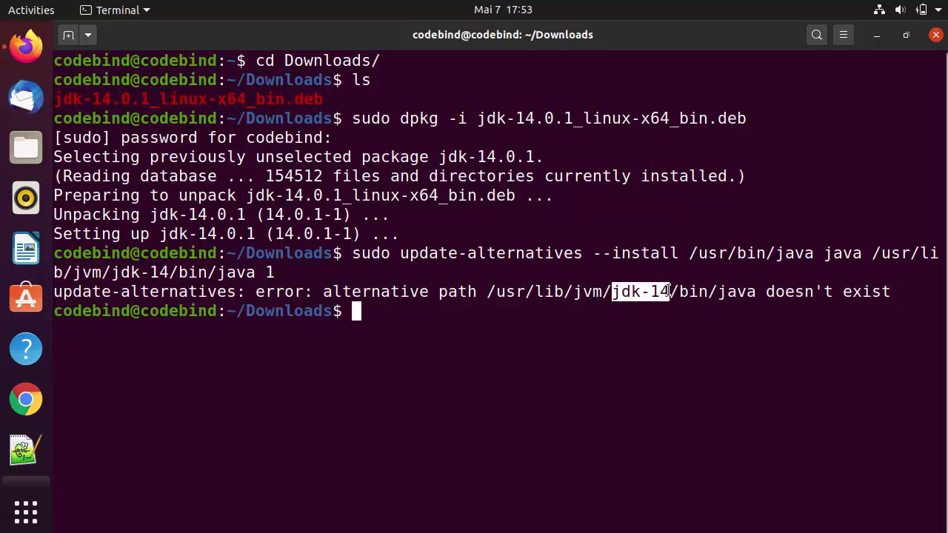
{"action": "left_click", "coordinate": [563, 292]}
{"action": "left_click_drag", "start_coordinate": [612, 292], "coordinate": [485, 291]}
{"action": "key", "text": "ctrl+c"}
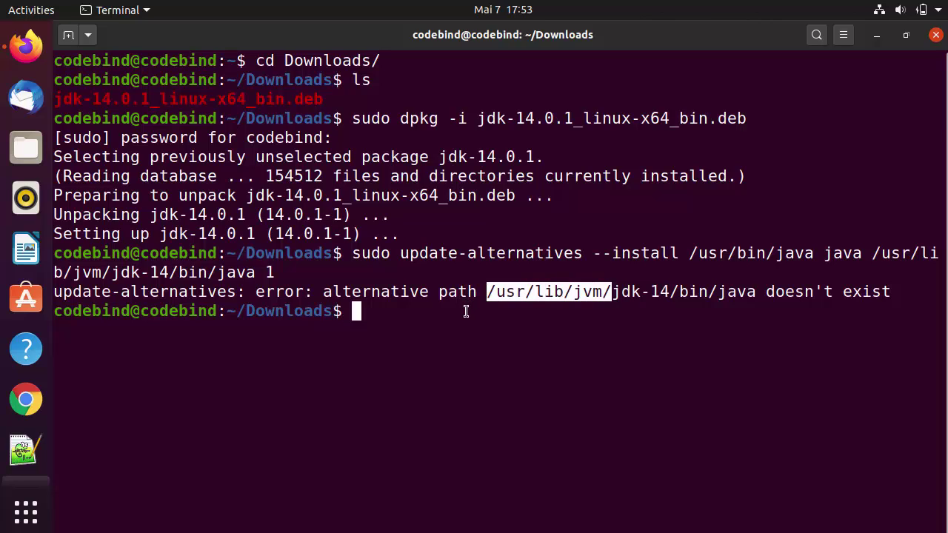
{"action": "left_click", "coordinate": [465, 312]}
{"action": "type", "text": "ls"}
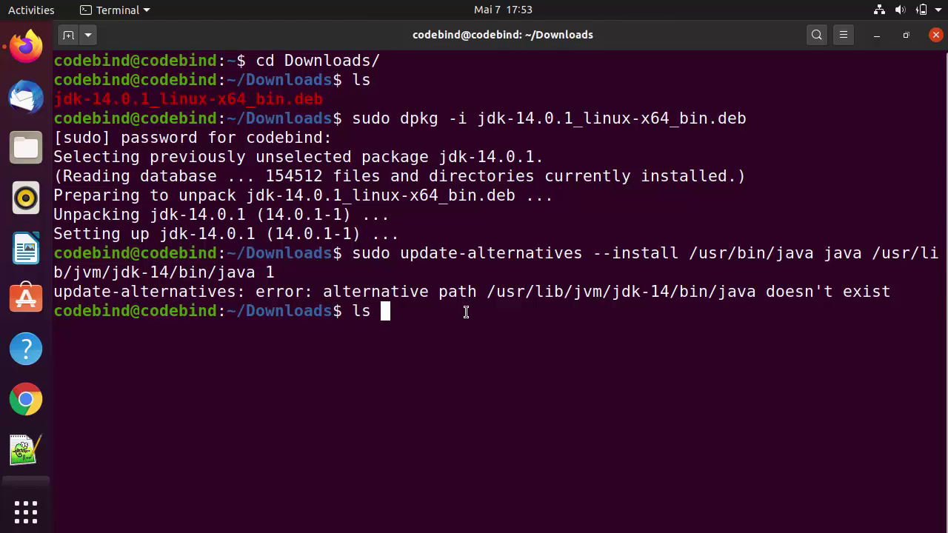
{"action": "middle_click", "coordinate": [466, 311]}
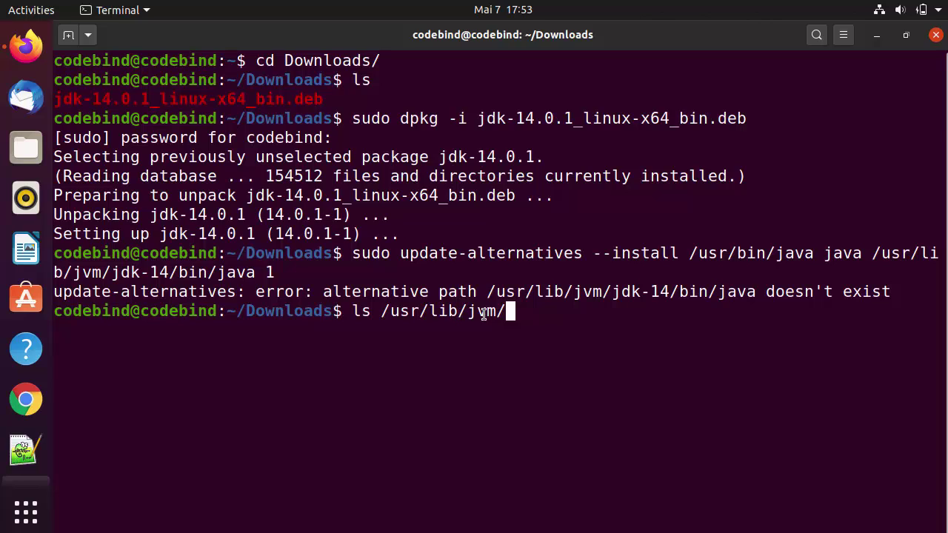
{"action": "left_click_drag", "start_coordinate": [489, 292], "coordinate": [602, 291]}
{"action": "left_click", "coordinate": [590, 306]}
{"action": "key", "text": "Return"}
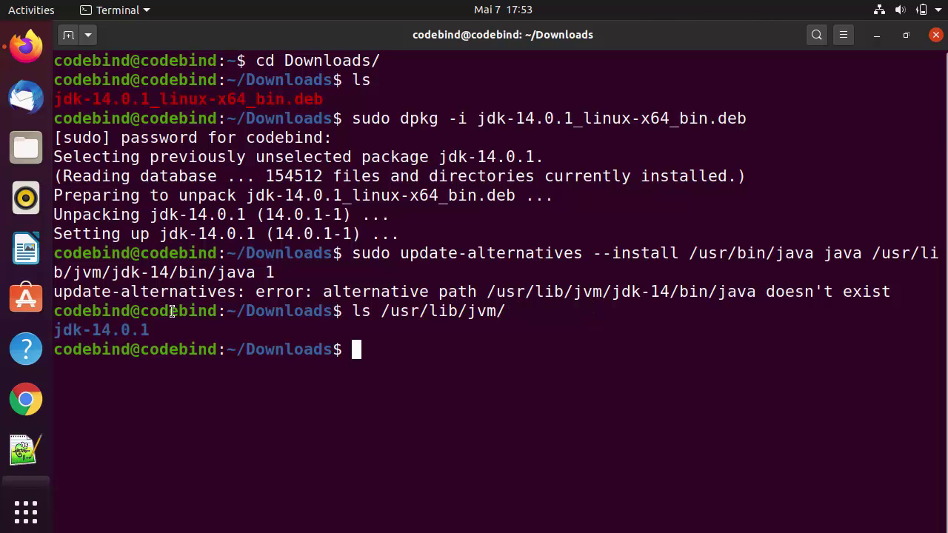
Rerun the Java registration with the copied folder name: sudo update-alternatives --install /usr/bin/java java /usr/lib/jvm/jdk-14.0.1/bin/java 1
{"action": "left_click_drag", "start_coordinate": [153, 325], "coordinate": [134, 328]}
{"action": "left_click", "coordinate": [134, 328]}
{"action": "left_click_drag", "start_coordinate": [148, 328], "coordinate": [57, 324]}
{"action": "key", "text": "ctrl+c"}
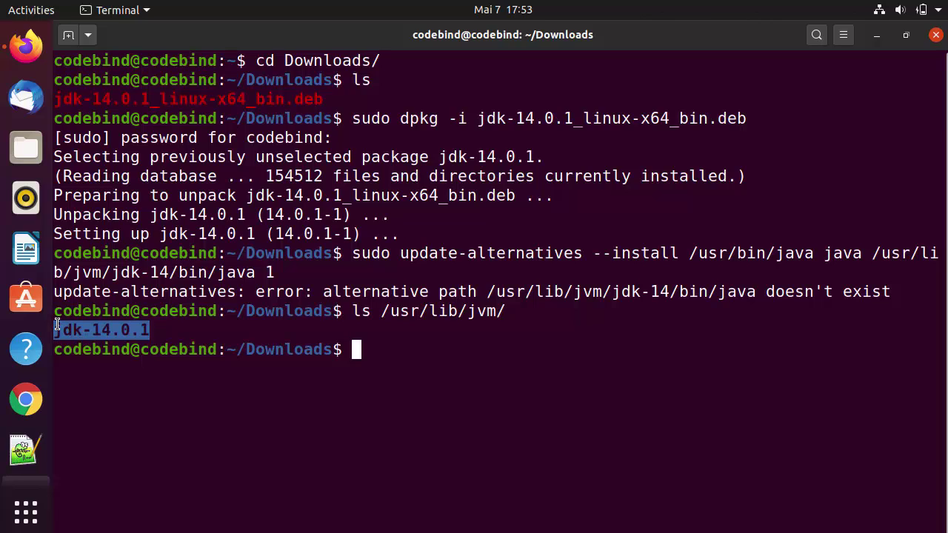
{"action": "left_click", "coordinate": [170, 334]}
{"action": "key", "text": "Up"}
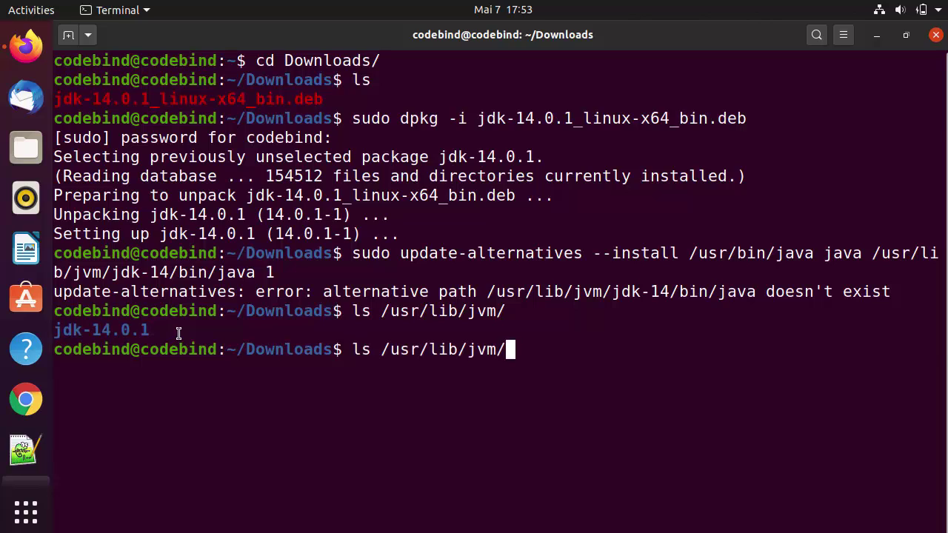
{"action": "key", "text": "Up"}
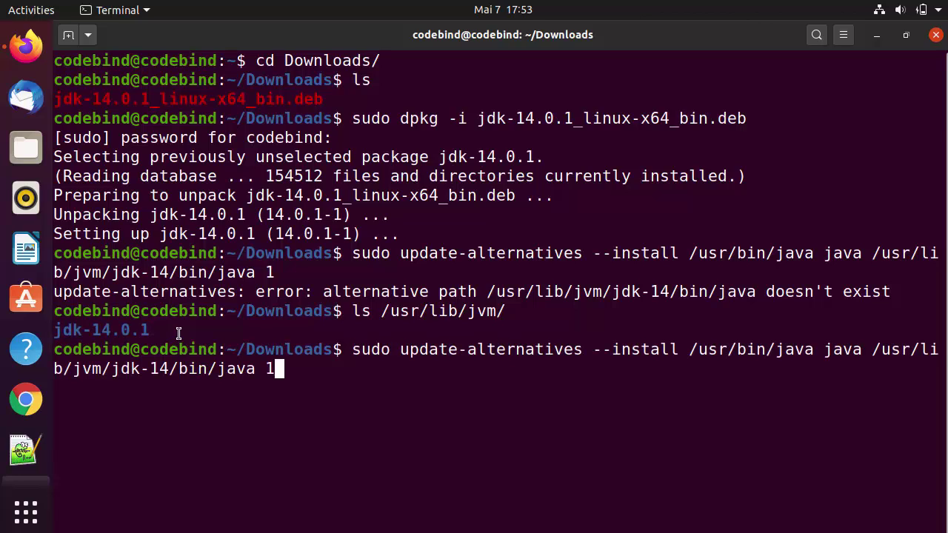
{"action": "key", "text": "Left"}
{"action": "key", "text": "Left"}
{"action": "key", "text": "Left"}
{"action": "key", "text": "Left"}
{"action": "key", "text": "Left"}
{"action": "key", "text": "Left"}
{"action": "key", "text": "Left"}
{"action": "key", "text": "Left"}
{"action": "key", "text": "Left"}
{"action": "key", "text": "Left"}
{"action": "key", "text": "Left"}
{"action": "key", "text": "BackSpace"}
{"action": "key", "text": "BackSpace"}
{"action": "key", "text": "BackSpace"}
{"action": "key", "text": "BackSpace"}
{"action": "key", "text": "BackSpace"}
{"action": "key", "text": "BackSpace"}
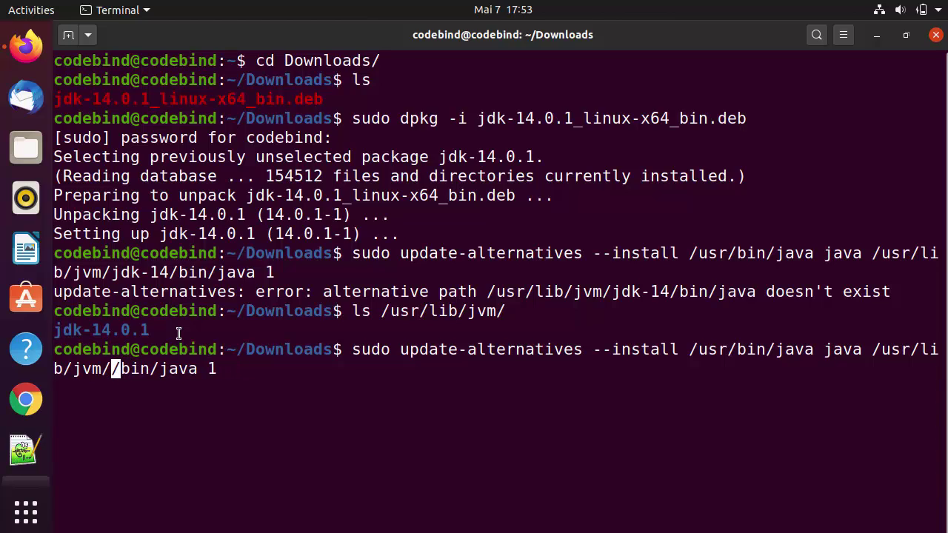
{"action": "key", "text": "ctrl+shift+v"}
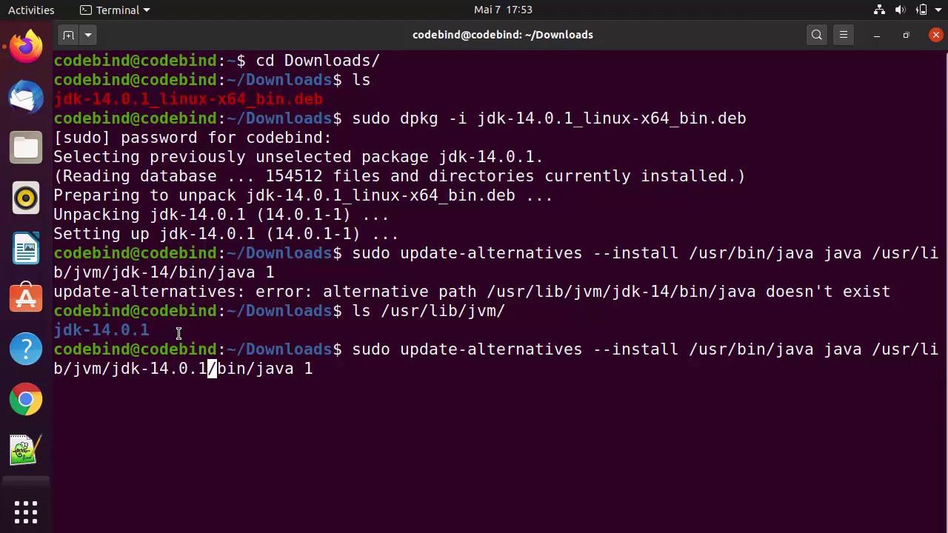
{"action": "key", "text": "Return"}
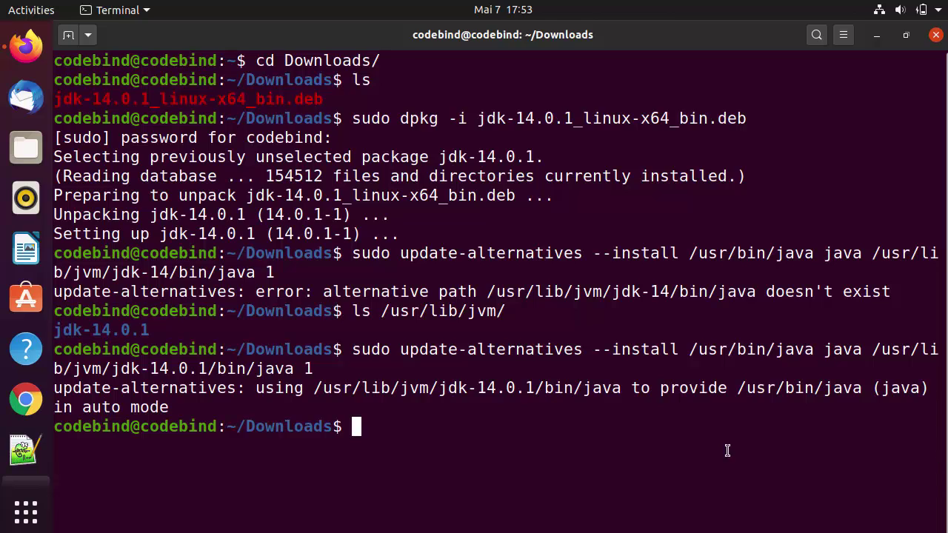
Register the compiler with sudo update-alternatives --install /usr/bin/javac javac /usr/lib/jvm/jdk-14.0.1/bin/javac 1
{"action": "type", "text": "sudo update-alternatives --install /usr/bin/javac javac /usr/lib/jvm/jdk-14/bin/javac 1"}
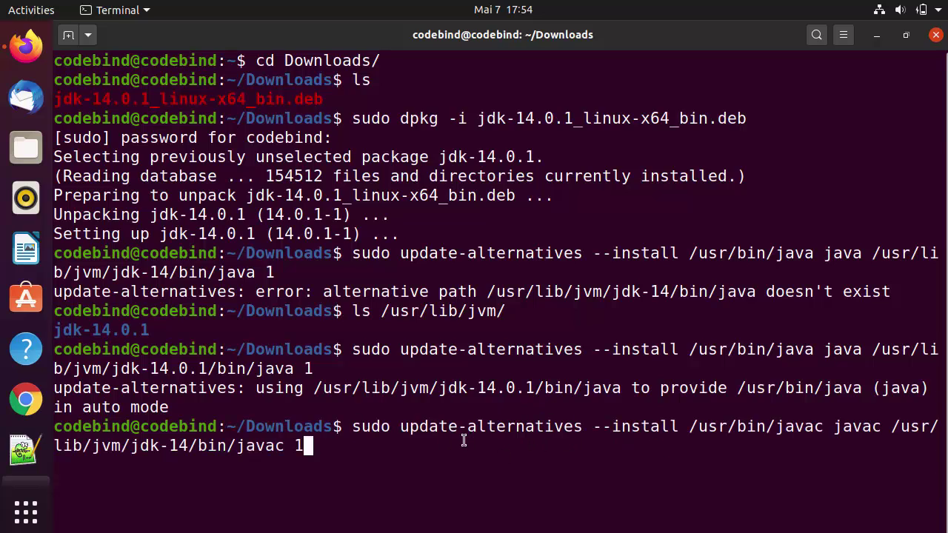
{"action": "key", "text": "Left"}
{"action": "key", "text": "Left"}
{"action": "key", "text": "Left"}
{"action": "key", "text": "Left"}
{"action": "key", "text": "Left"}
{"action": "key", "text": "Left"}
{"action": "key", "text": "Left"}
{"action": "key", "text": "Left"}
{"action": "key", "text": "Left"}
{"action": "key", "text": "Left"}
{"action": "key", "text": "Left"}
{"action": "key", "text": "Left"}
{"action": "type", "text": "."}
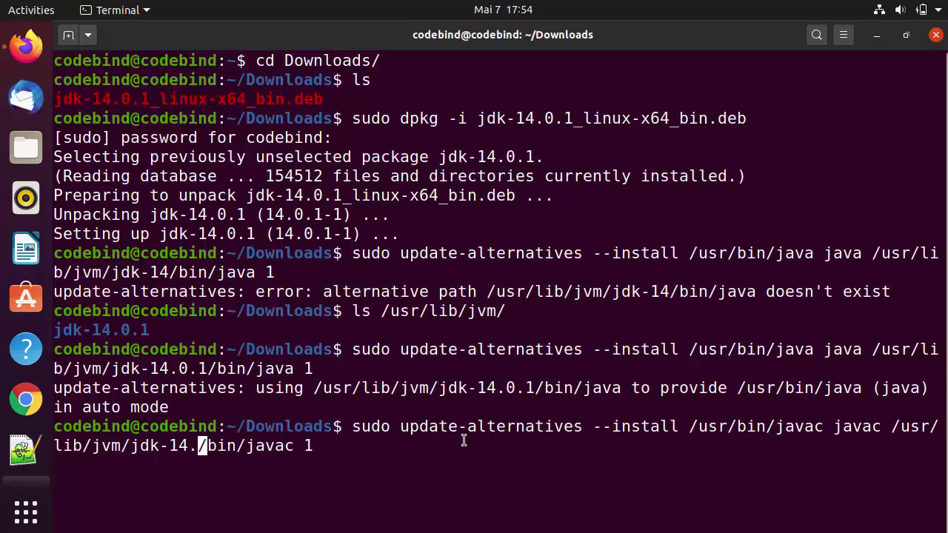
{"action": "type", "text": "0.1"}
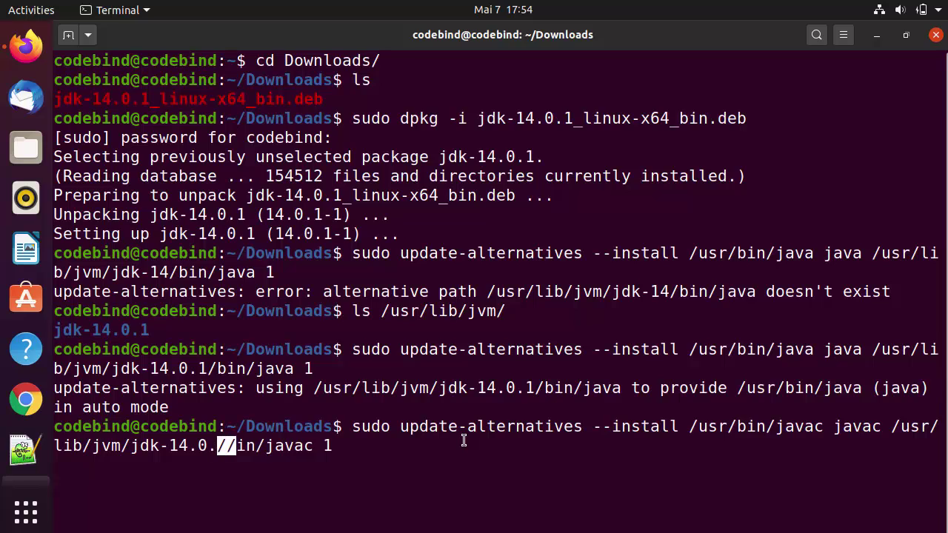
{"action": "key", "text": "Return"}
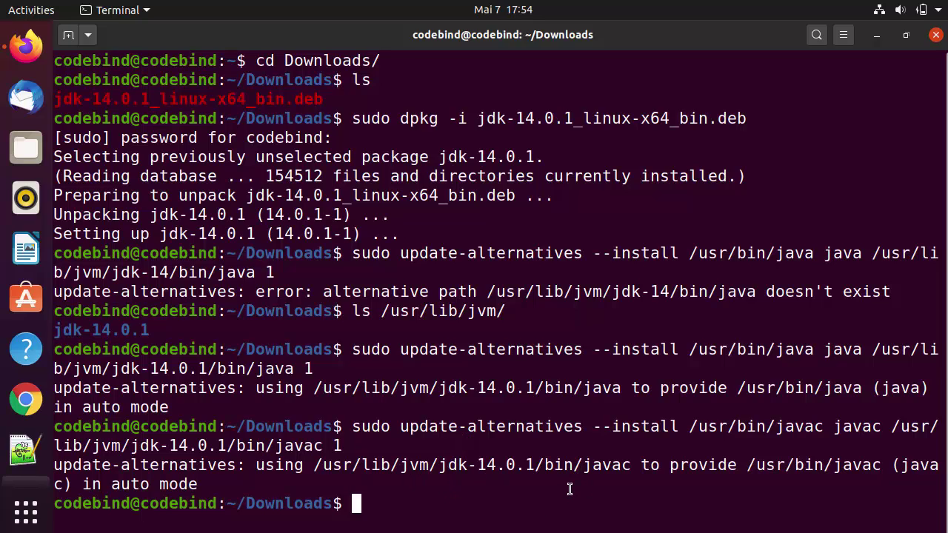
Check the installed Java version with java --version and highlight the version line in the output
{"action": "type", "text": "java --version"}
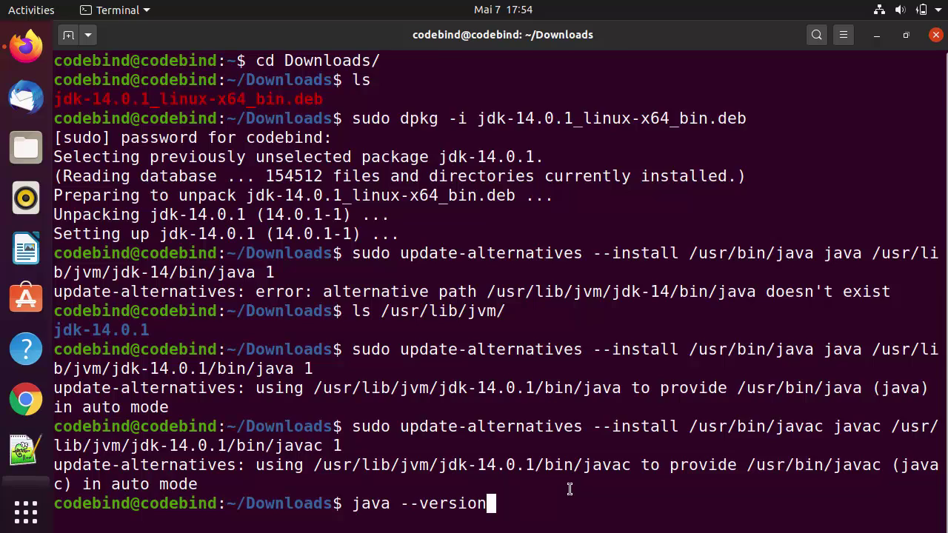
{"action": "key", "text": "Return"}
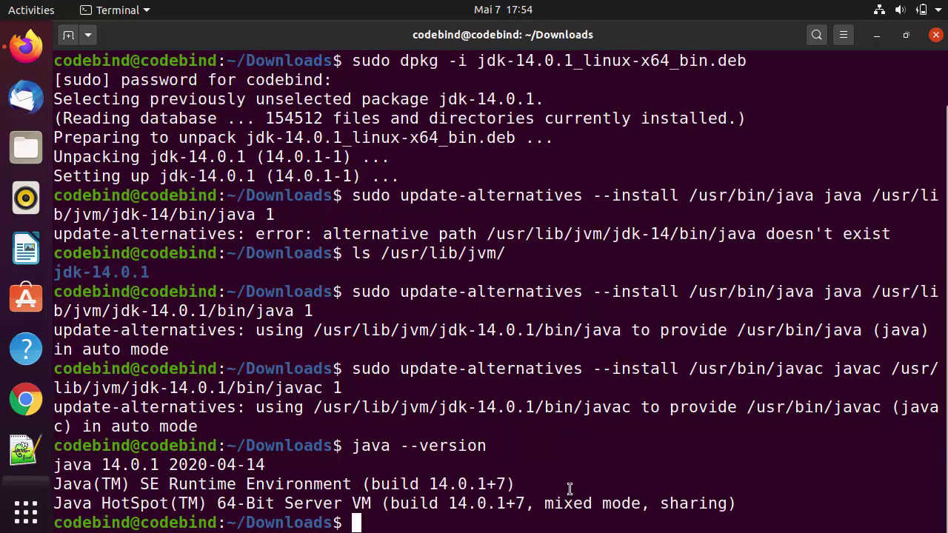
{"action": "left_click_drag", "start_coordinate": [62, 465], "coordinate": [104, 465]}
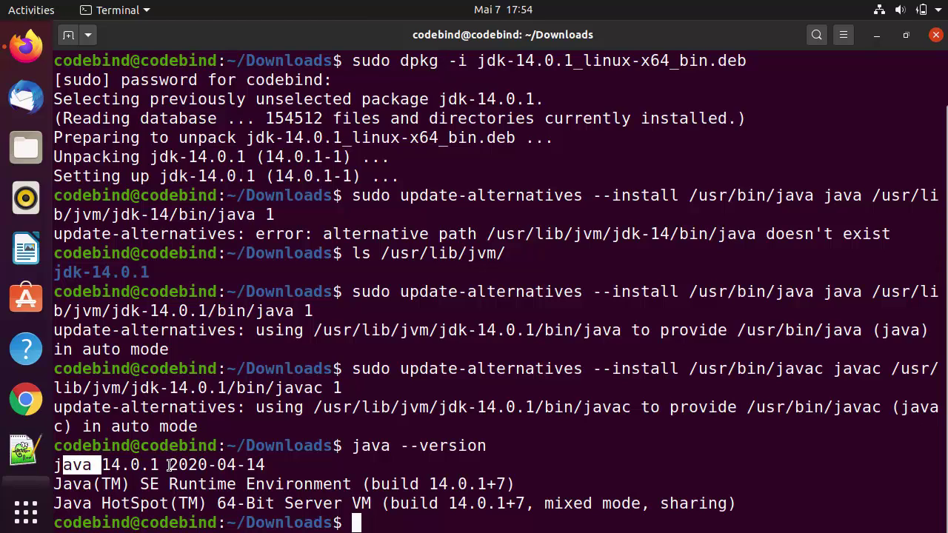
{"action": "left_click_drag", "start_coordinate": [260, 465], "coordinate": [61, 464]}
{"action": "left_click", "coordinate": [403, 464]}
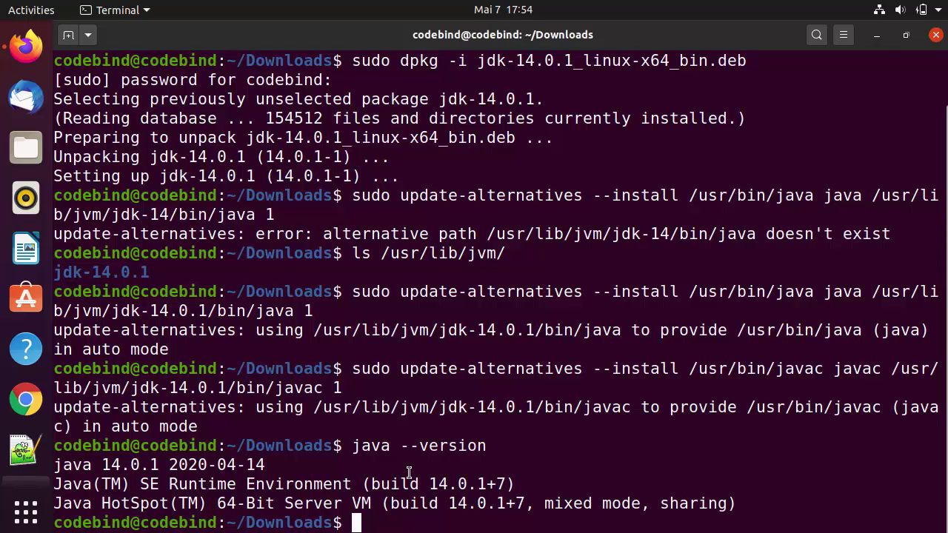
Clear the terminal and check the compiler version with javac --version, adapting the earlier java --version command
{"action": "type", "text": "clear"}
{"action": "key", "text": "Return"}
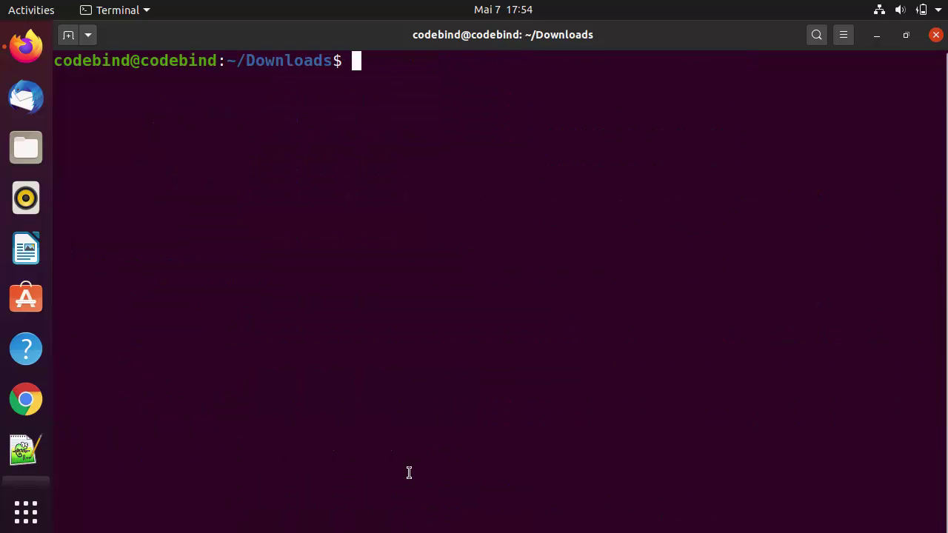
{"action": "key", "text": "Up"}
{"action": "key", "text": "Up"}
{"action": "key", "text": "Left"}
{"action": "key", "text": "Left"}
{"action": "key", "text": "Left"}
{"action": "key", "text": "Left"}
{"action": "key", "text": "Left"}
{"action": "key", "text": "Left"}
{"action": "key", "text": "Left"}
{"action": "key", "text": "Left"}
{"action": "key", "text": "Left"}
{"action": "key", "text": "Left"}
{"action": "key", "text": "Left"}
{"action": "key", "text": "Left"}
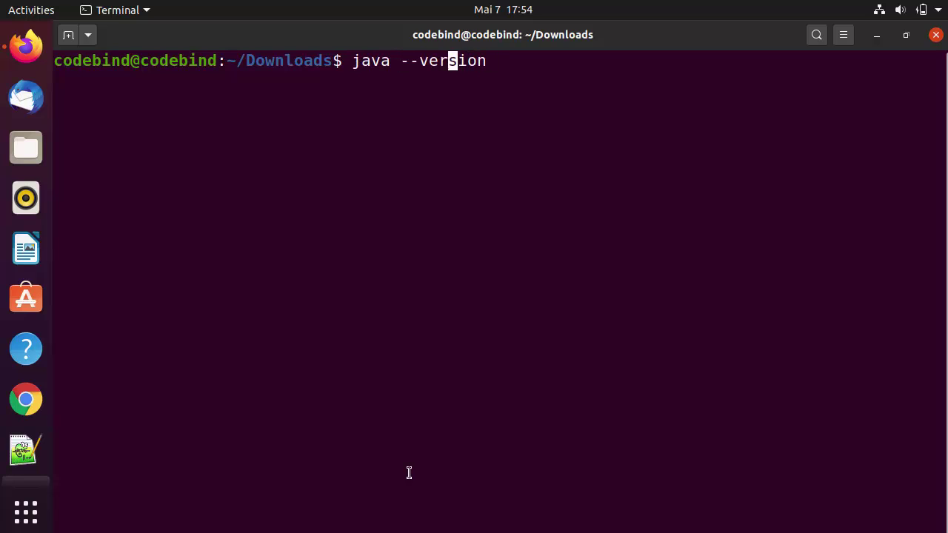
{"action": "key", "text": "Right"}
{"action": "key", "text": "Right"}
{"action": "type", "text": "c"}
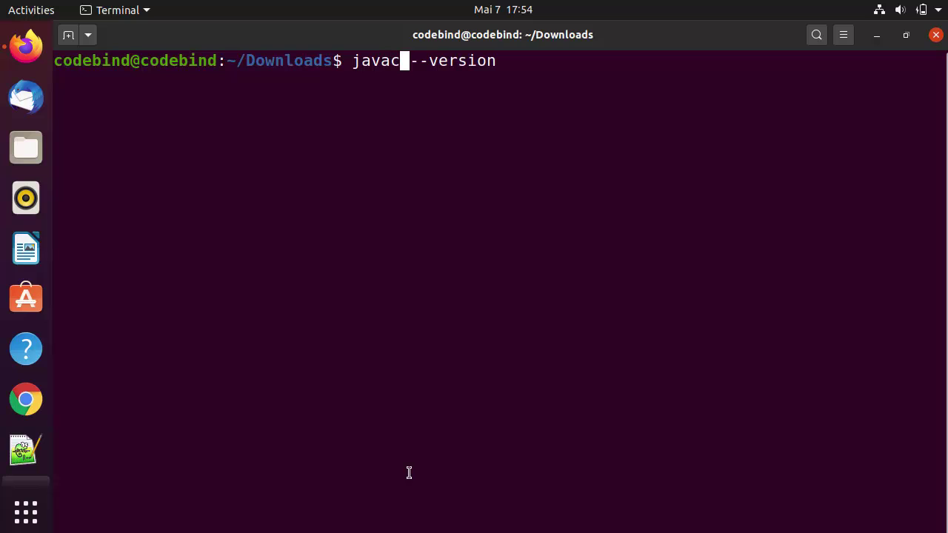
{"action": "key", "text": "Return"}
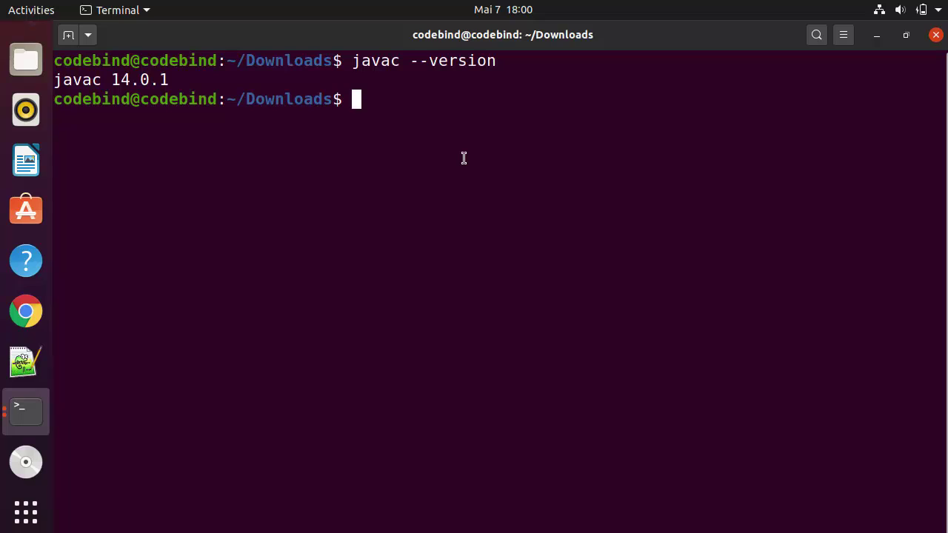
Look up the registered Java path with sudo update-alternatives --config java and highlight it in the output
{"action": "type", "text": "sudo update-alternatives --config java"}
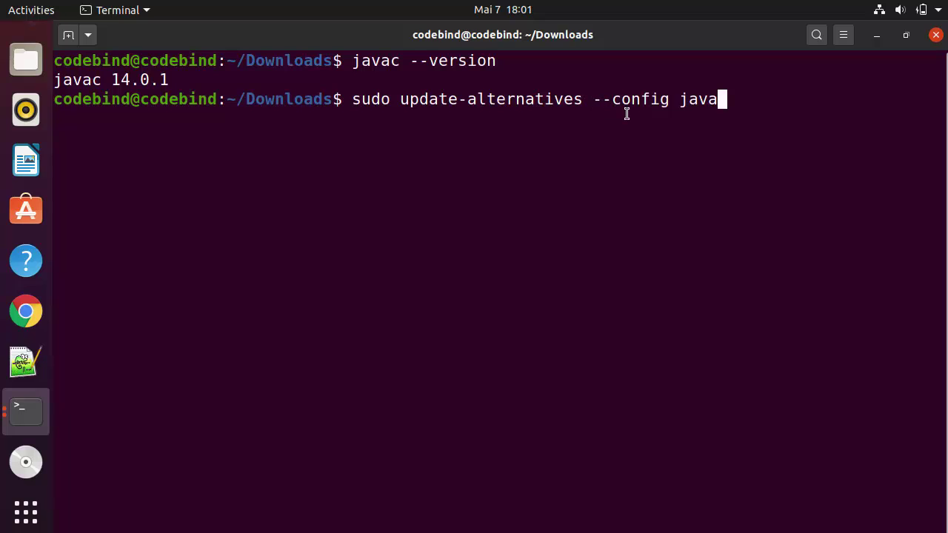
{"action": "key", "text": "Return"}
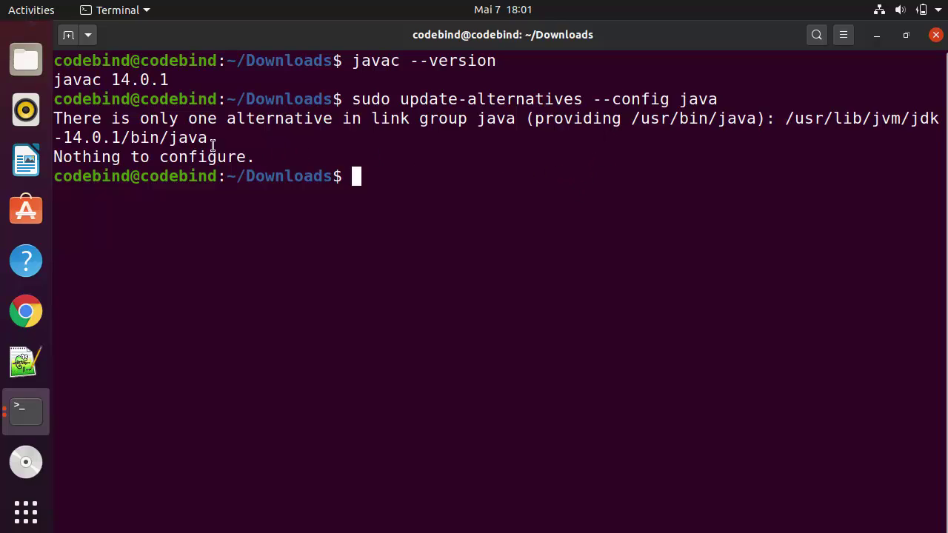
{"action": "left_click_drag", "start_coordinate": [210, 138], "coordinate": [786, 119]}
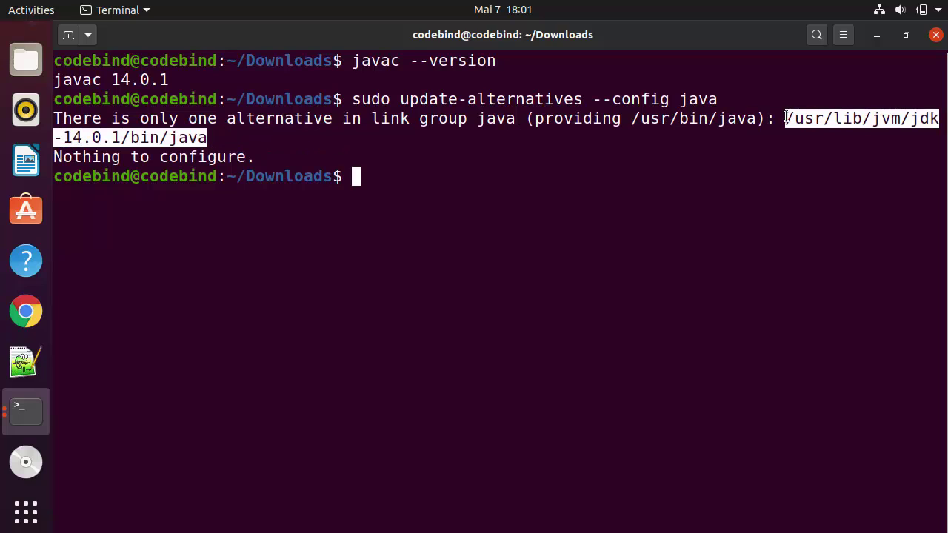
{"action": "left_click", "coordinate": [496, 145]}
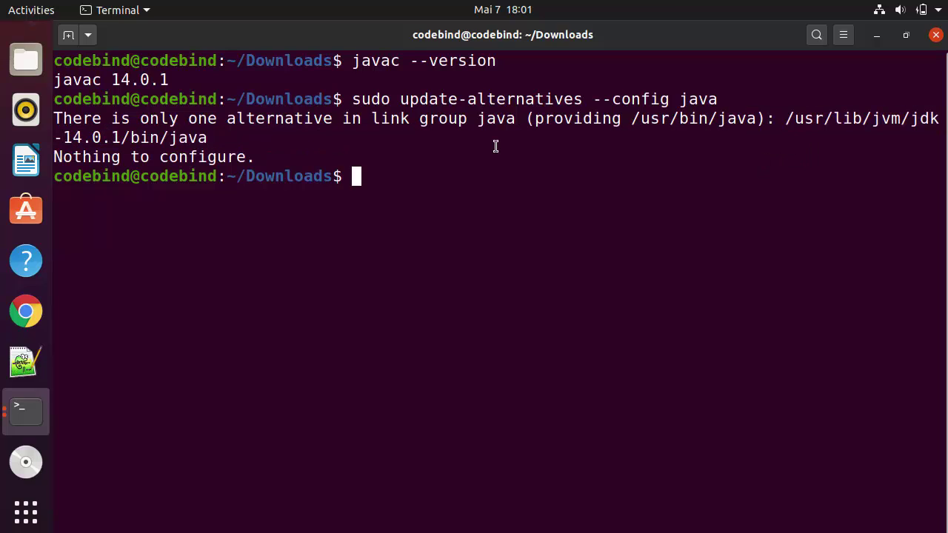
Open /etc/environment in the text editor with sudo gedit /etc/environment
{"action": "type", "text": "sudo"}
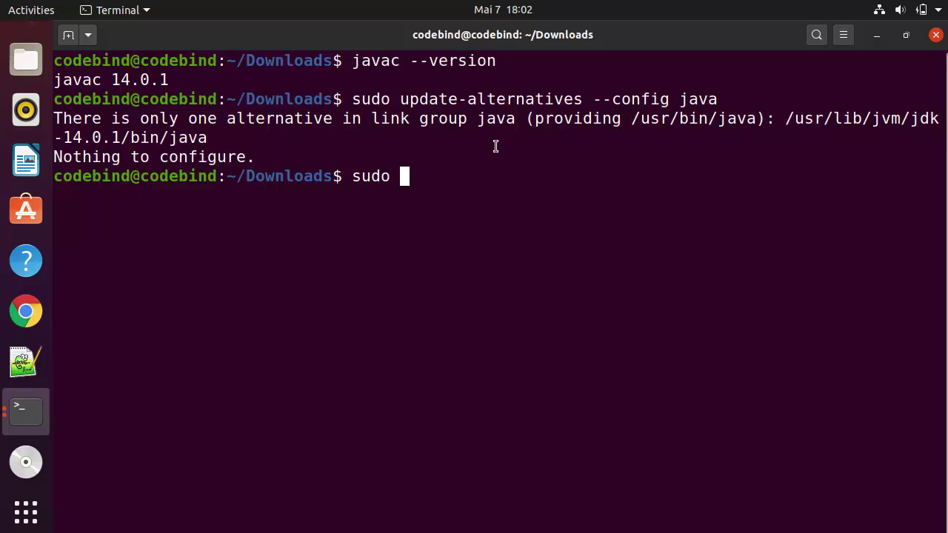
{"action": "type", "text": "gedit"}
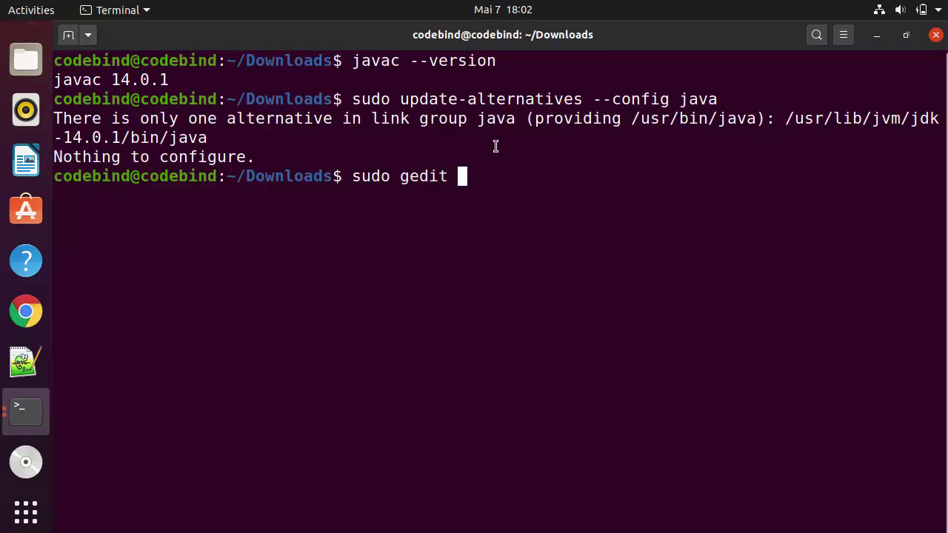
{"action": "type", "text": " /etc/"}
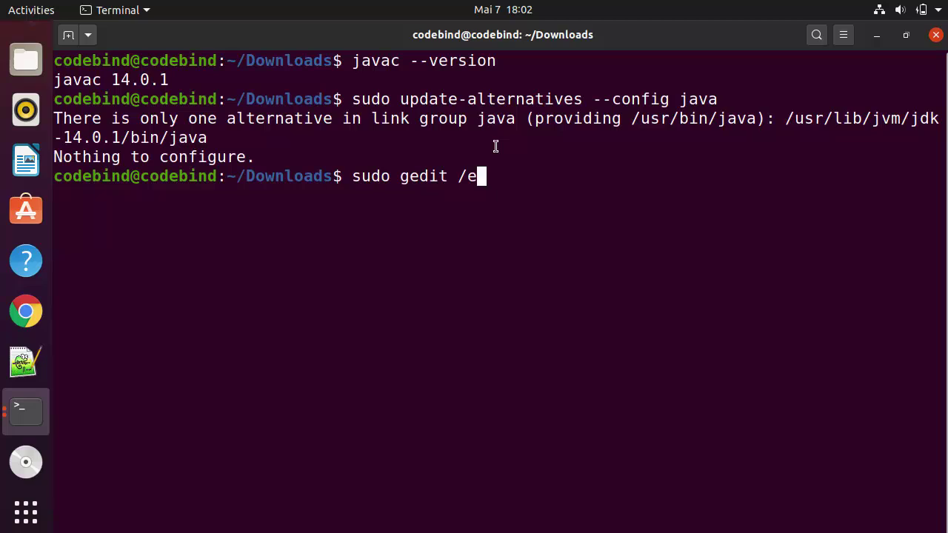
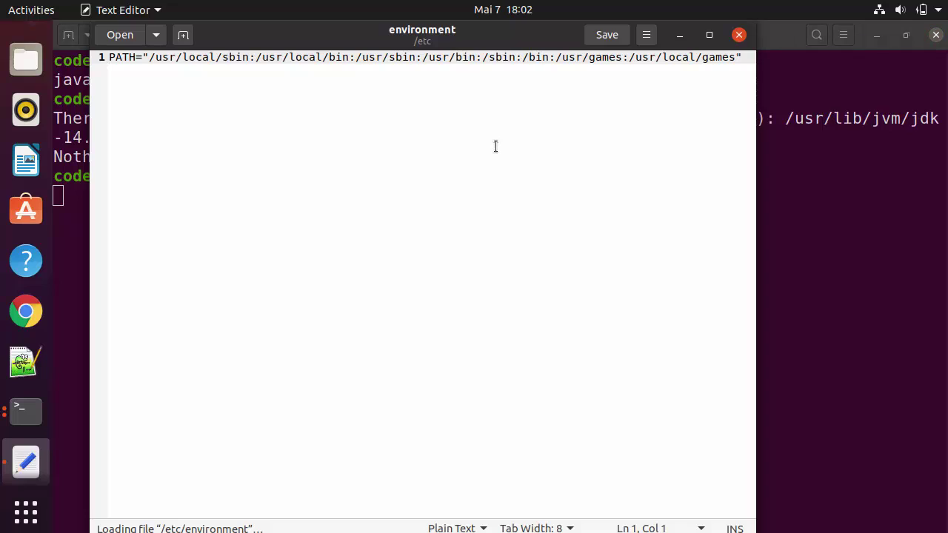
Add a new line JAVA_HOME="" below the PATH line in the environment file, leaving the cursor between the quotes
{"action": "left_click", "coordinate": [476, 102]}
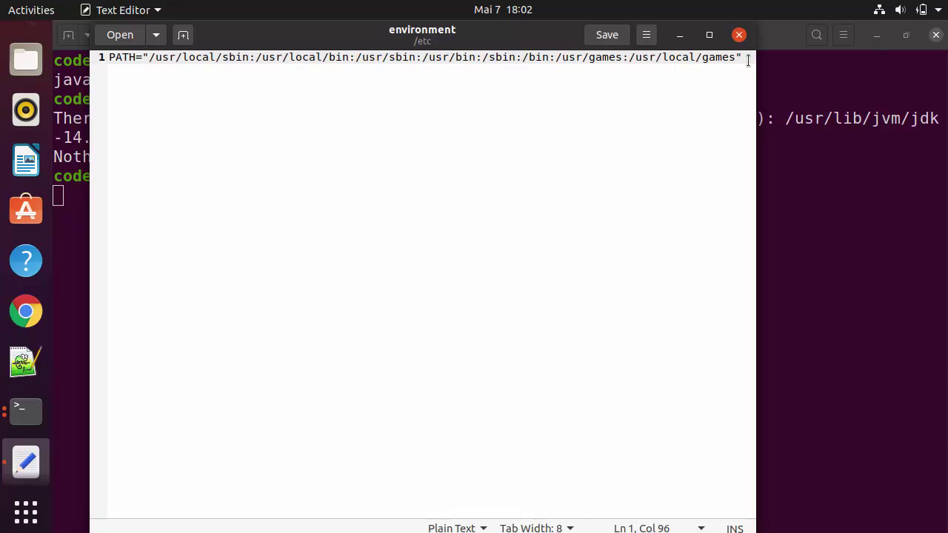
{"action": "key", "text": "Return"}
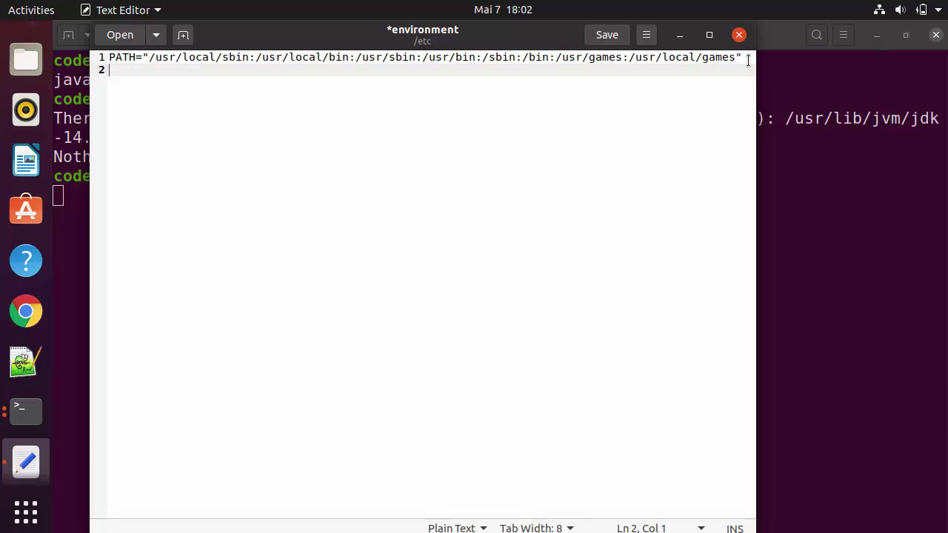
{"action": "type", "text": "JAVA "}
{"action": "type", "text": "HOME"}
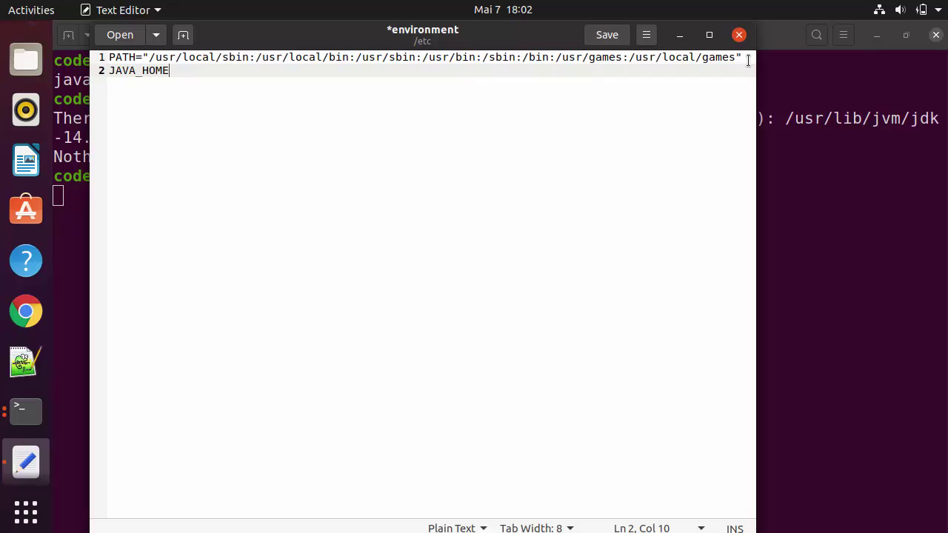
{"action": "type", "text": "=\"\""}
{"action": "key", "text": "Left"}
Switch to the terminal and copy the JDK path /usr/lib/jvm/jdk-14.0.1, without /bin/java, from the update-alternatives output
{"action": "left_click", "coordinate": [896, 148]}
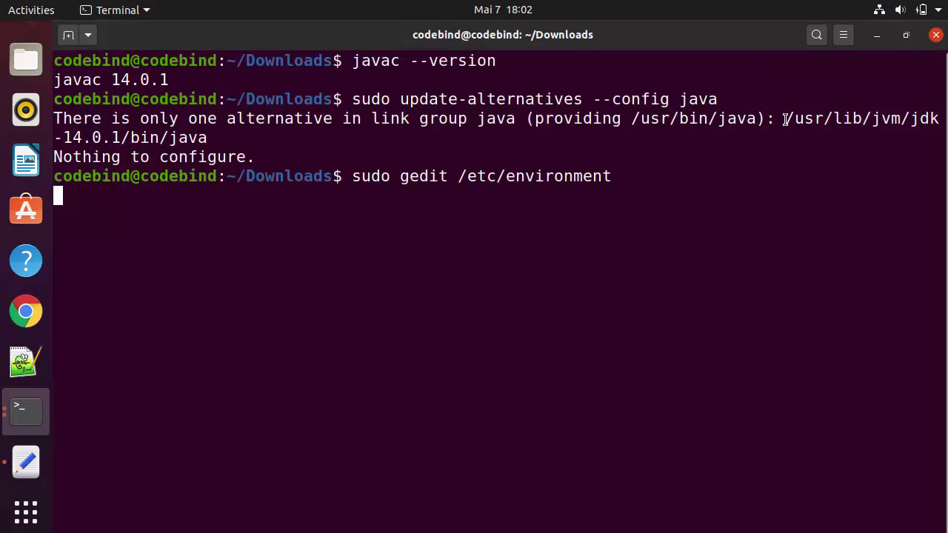
{"action": "left_click_drag", "start_coordinate": [784, 117], "coordinate": [118, 137]}
{"action": "key", "text": "ctrl+c"}
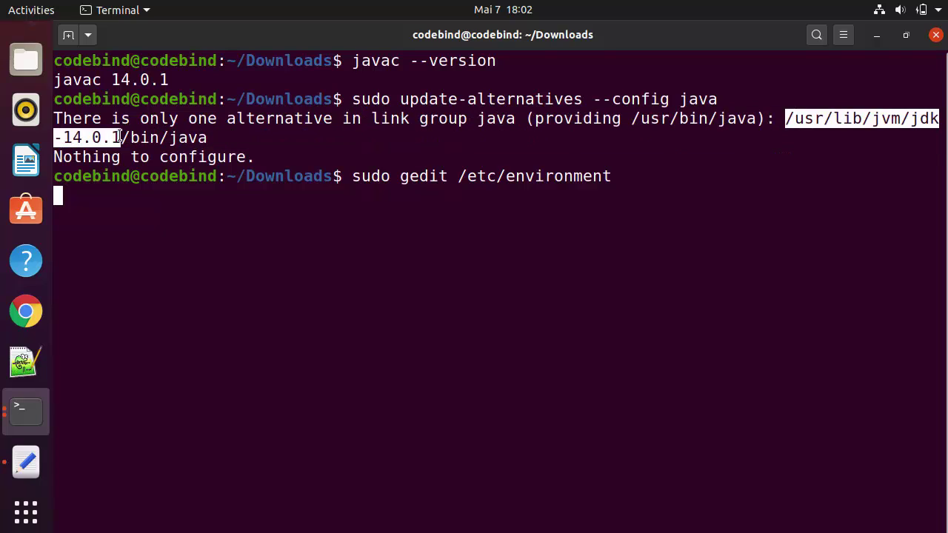
{"action": "key", "text": "alt+c"}
{"action": "key", "text": "alt+c"}
{"action": "key", "text": "alt+c"}
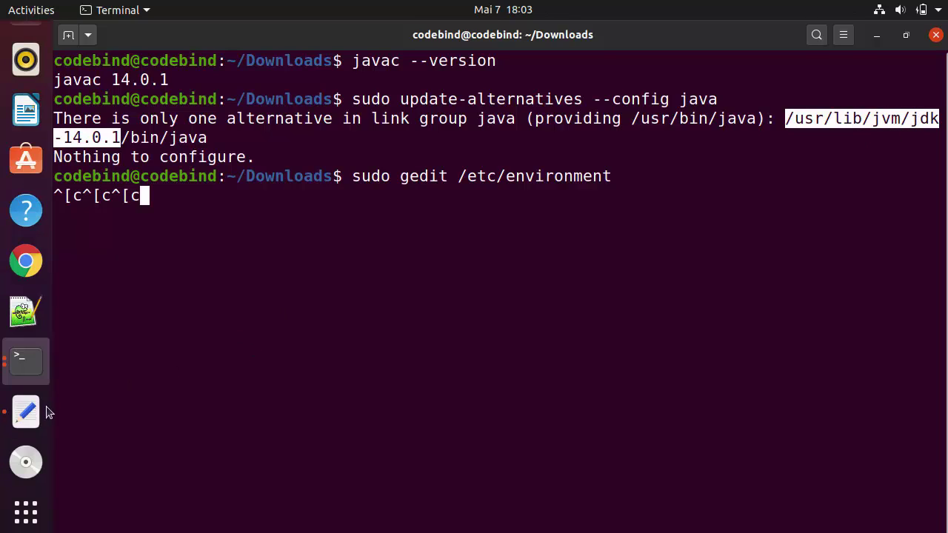
Back in the text editor, paste /usr/lib/jvm/jdk-14.0.1 between the JAVA_HOME quotes, then save and close the environment file
{"action": "left_click", "coordinate": [27, 419]}
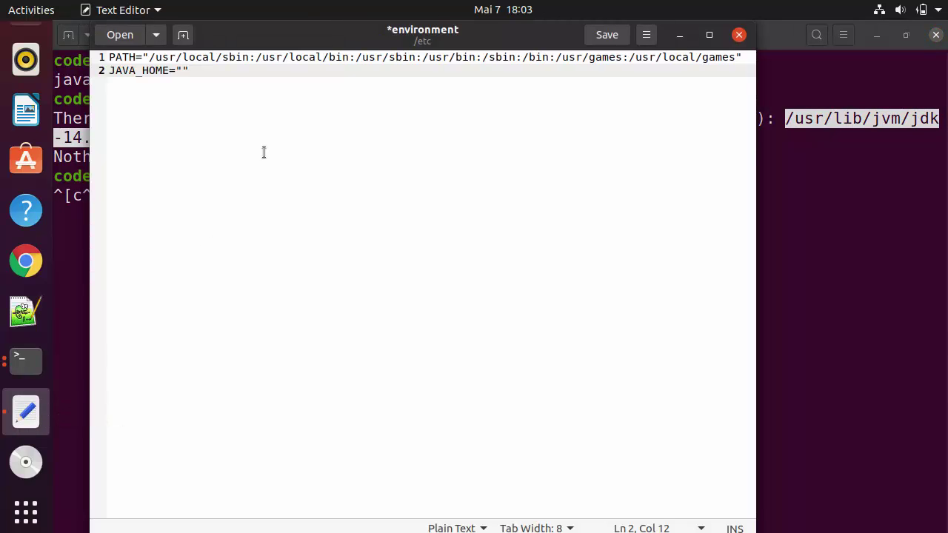
{"action": "key", "text": "ctrl+v"}
{"action": "key", "text": "Right"}
{"action": "left_click", "coordinate": [607, 37]}
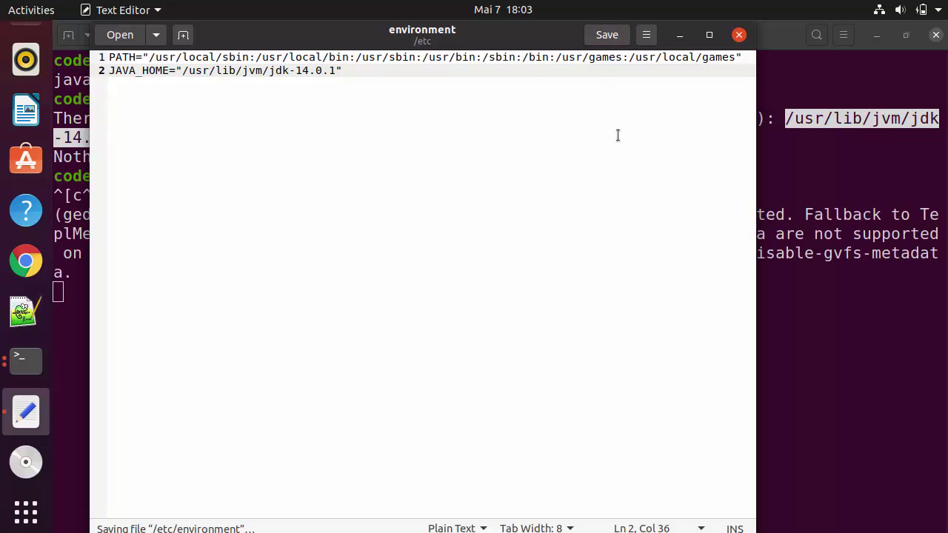
{"action": "left_click", "coordinate": [738, 37]}
Reload the environment variables in the terminal with source /etc/environment
{"action": "left_click", "coordinate": [594, 299]}
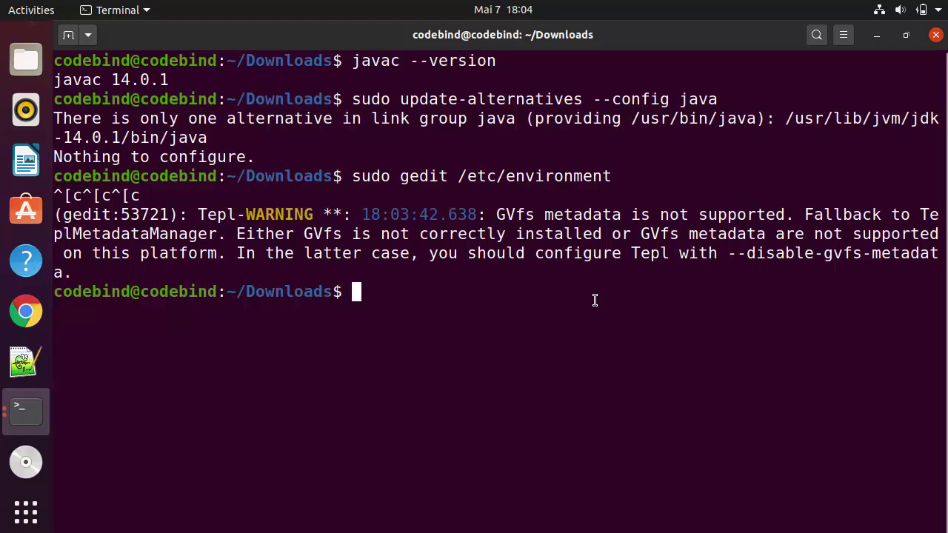
{"action": "type", "text": "source "}
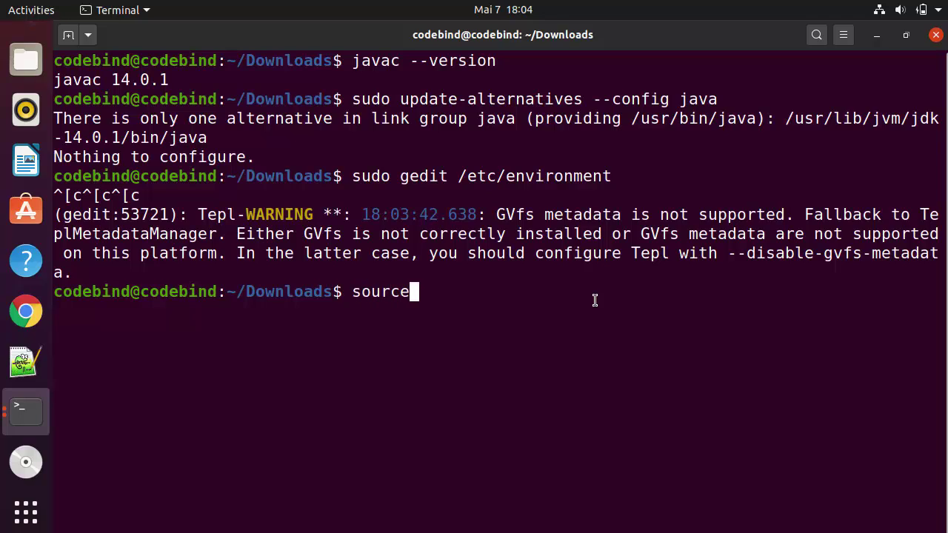
{"action": "type", "text": "/etc/"}
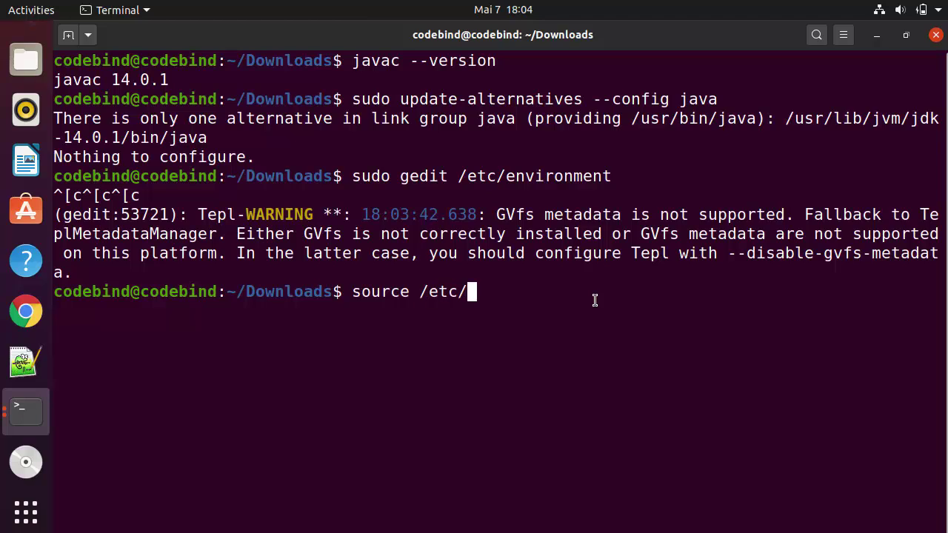
{"action": "type", "text": "en"}
{"action": "key", "text": "Tab"}
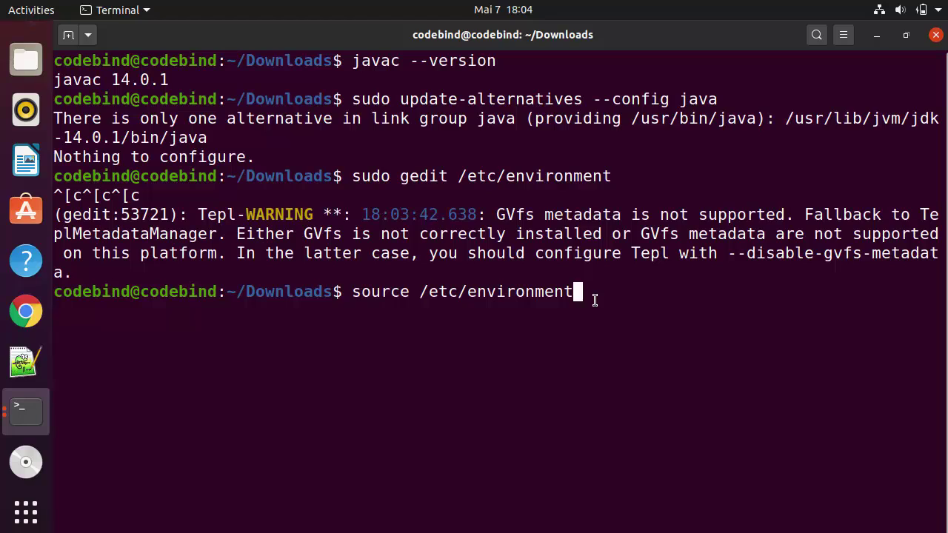
{"action": "key", "text": "Return"}
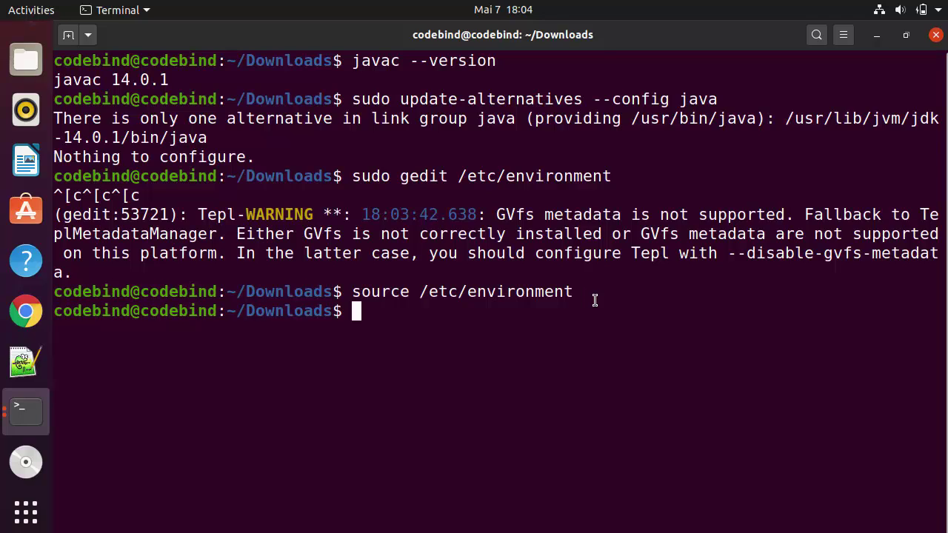
Check the JAVA_HOME variable with echo $JAVA_HOME and briefly highlight the path in the output
{"action": "type", "text": "echo "}
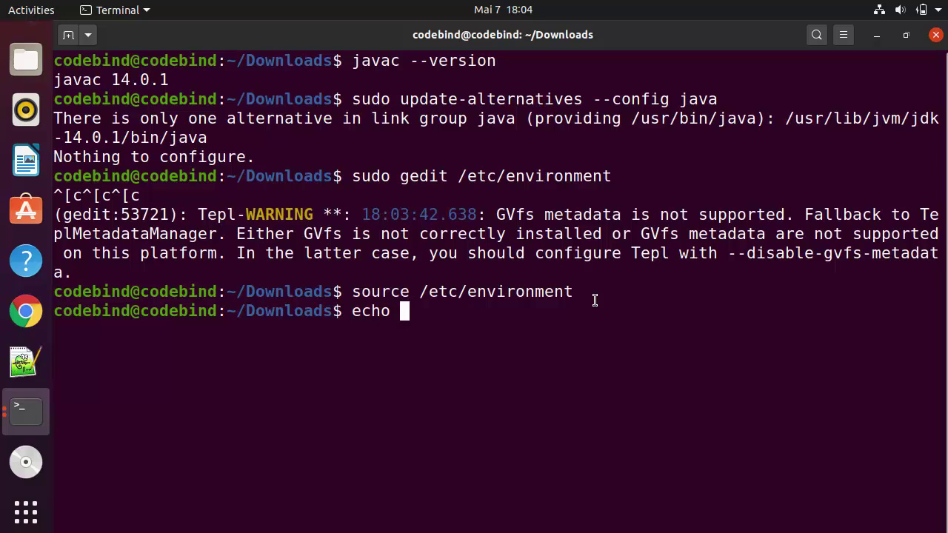
{"action": "type", "text": "$JAVA"}
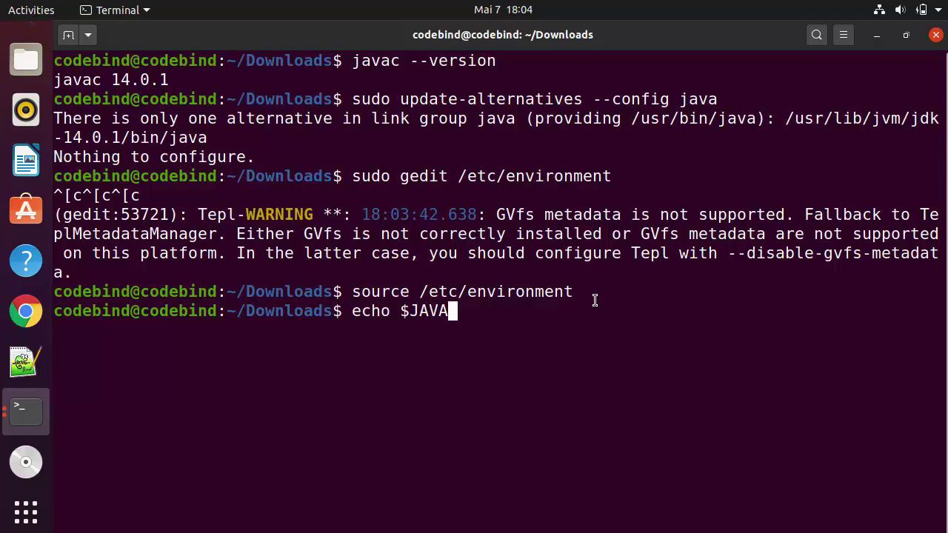
{"action": "type", "text": "_HOME"}
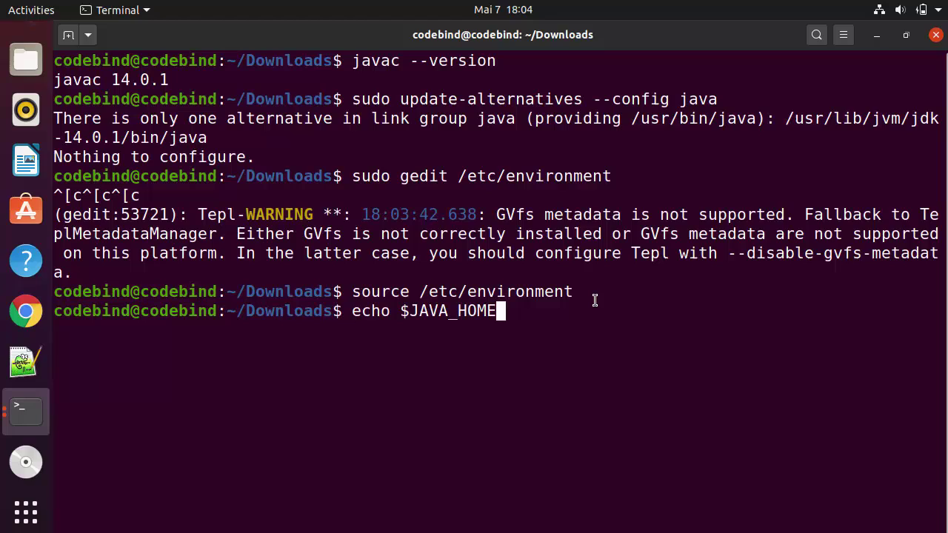
{"action": "key", "text": "Return"}
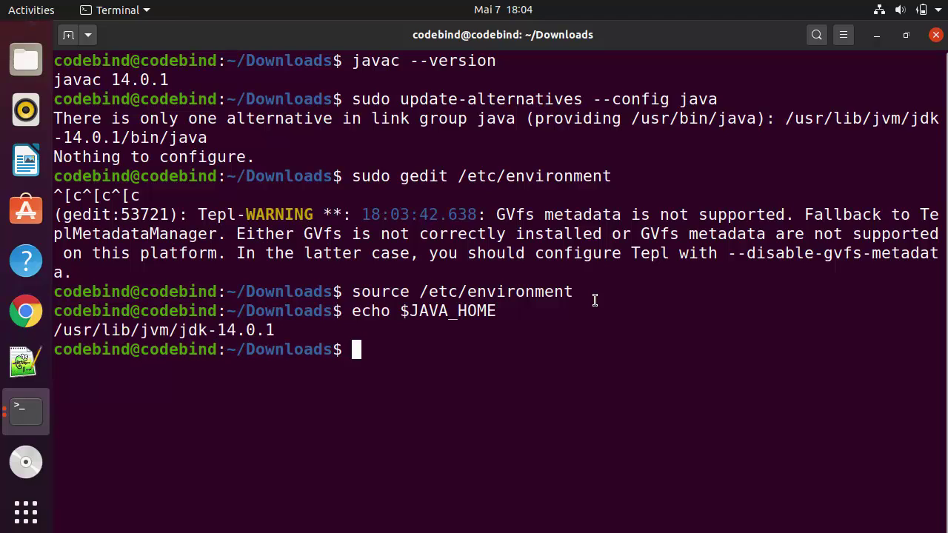
{"action": "double_click", "coordinate": [231, 324]}
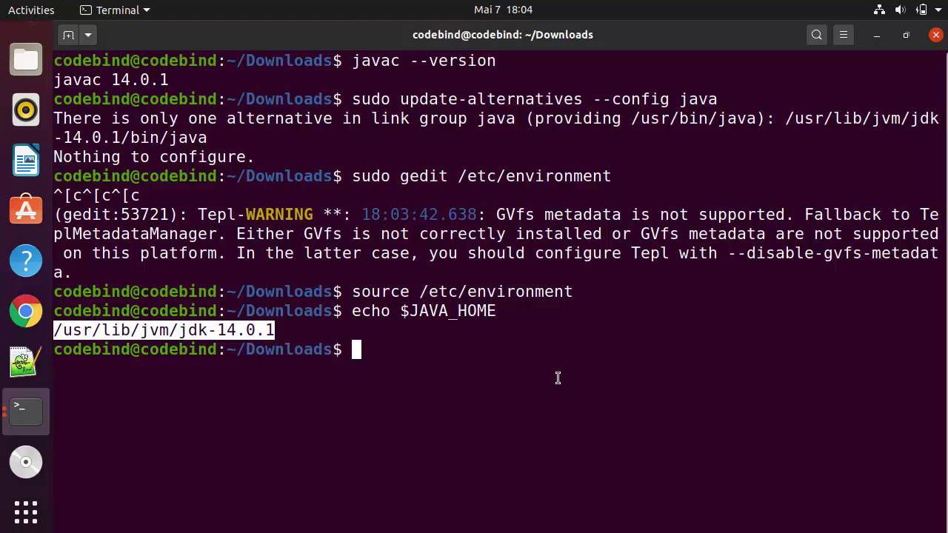
{"action": "left_click", "coordinate": [624, 370]}
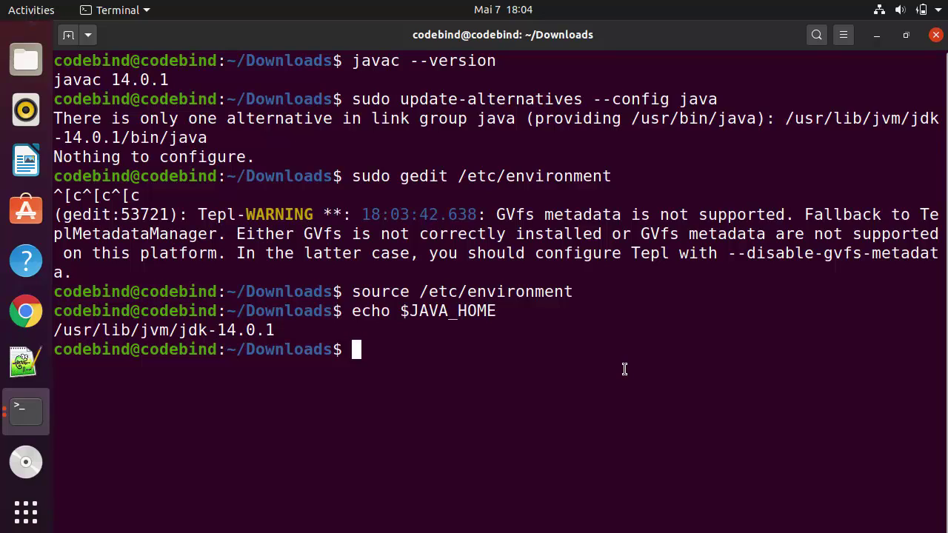